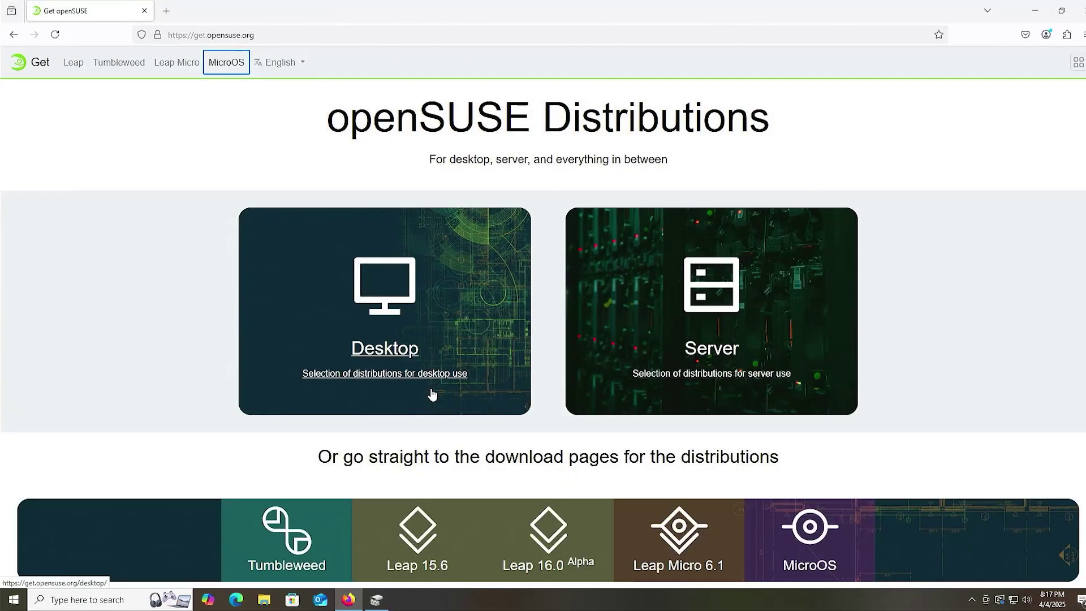
# - Navigate from the Desktop distributions page to the openSUSE Leap 15.6 download page
pyautogui.click(411, 367)
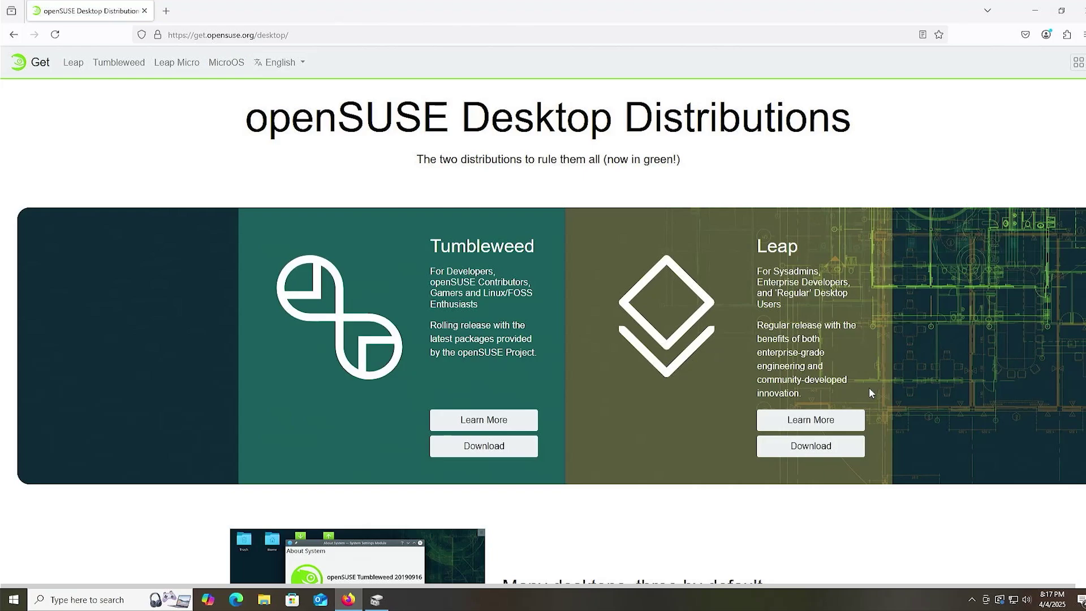
pyautogui.click(781, 447)
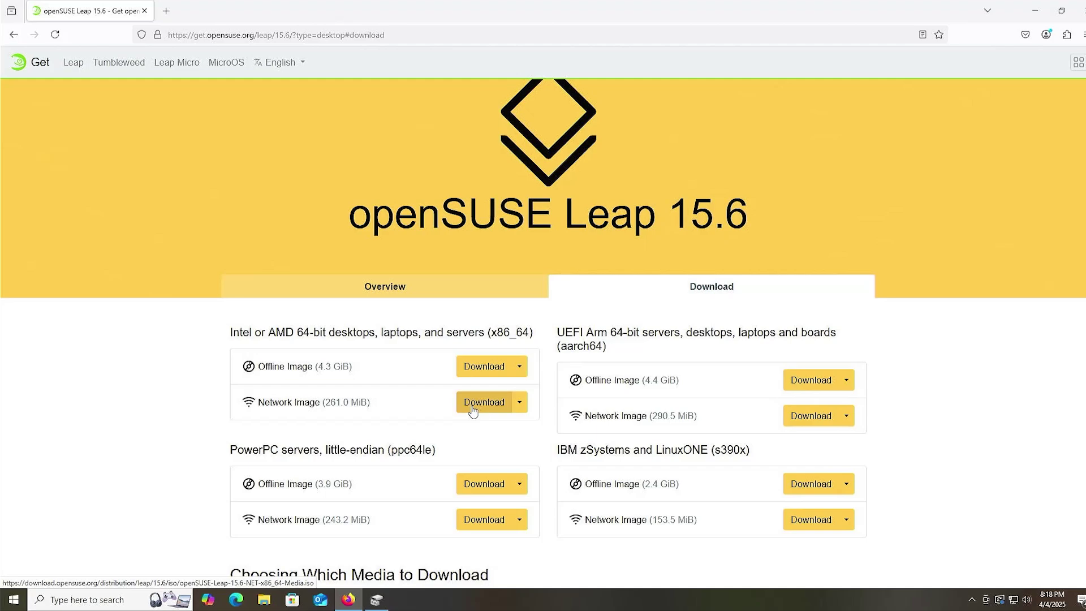
# - Download the x86_64 Leap 15.6 network image and mount the ISO as DVD Drive (E:)
pyautogui.click(484, 403)
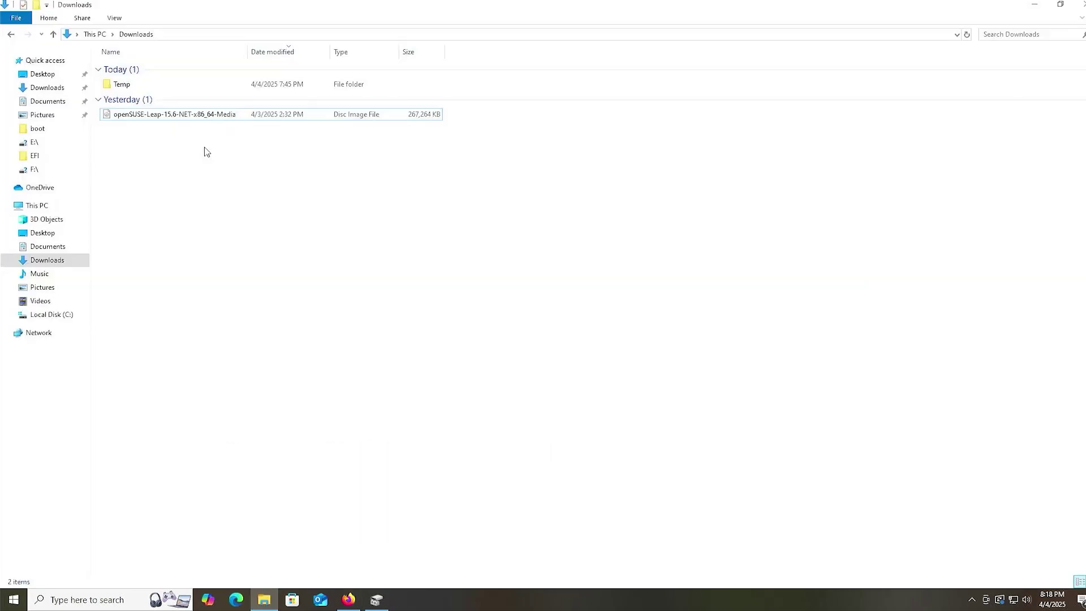
pyautogui.click(201, 118)
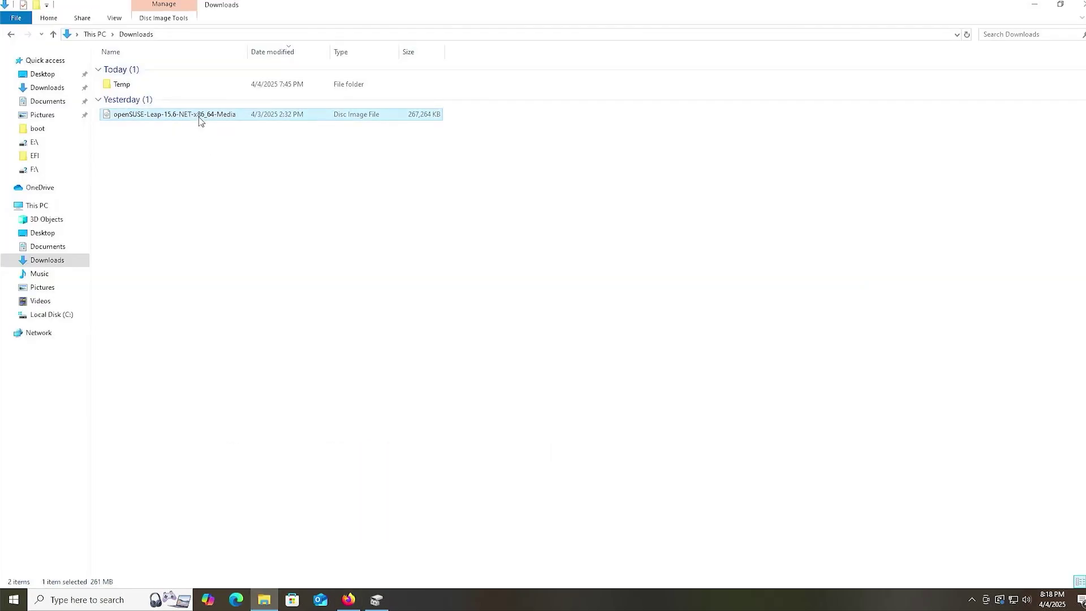
pyautogui.rightClick(199, 121)
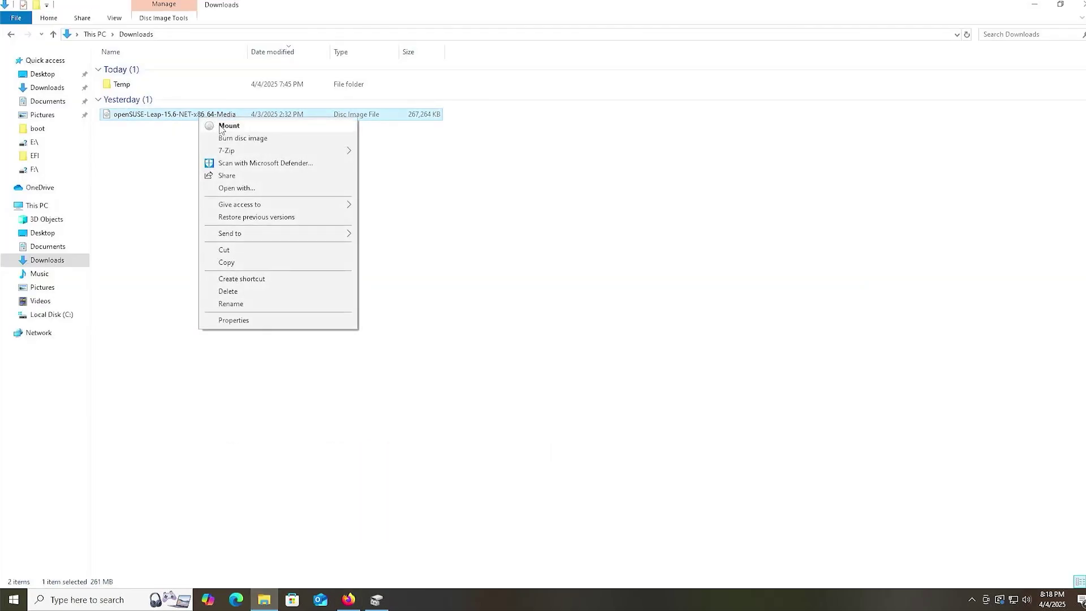
pyautogui.click(221, 126)
pyautogui.click(606, 312)
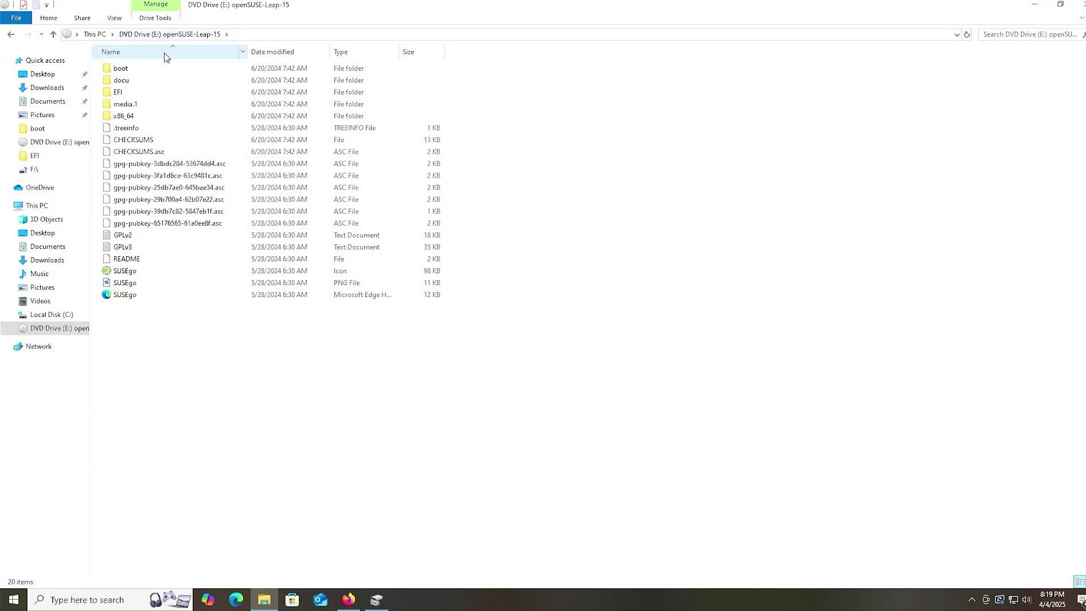
# - Launch Disk Management and select the openSUSE-Leap-15 (E:) and Disk 0 C: partitions
pyautogui.press('super')
pyautogui.write('disk m')
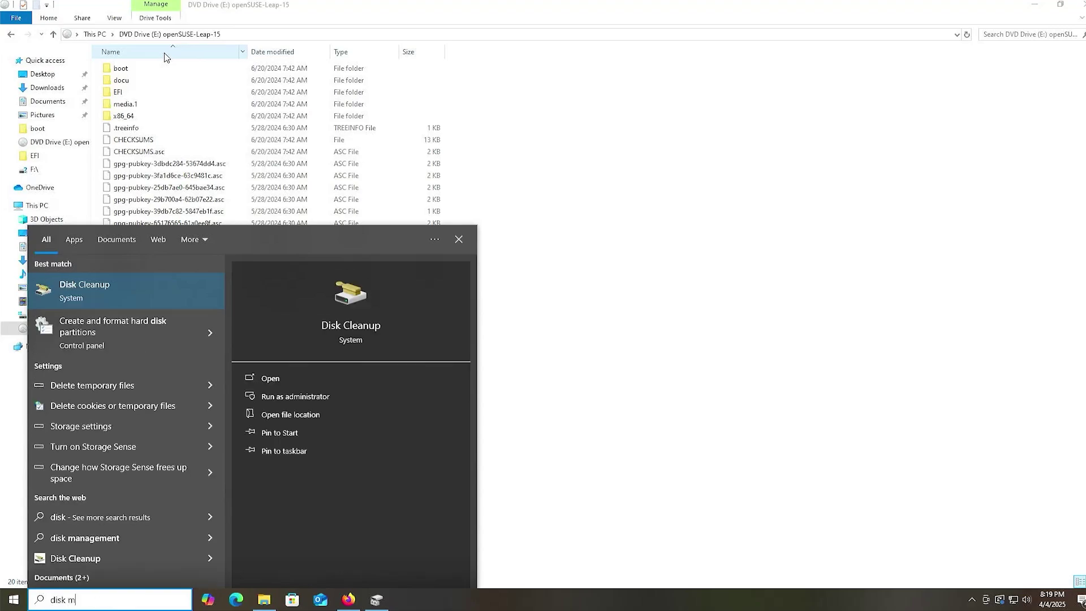
pyautogui.write('anagement')
pyautogui.press('Return')
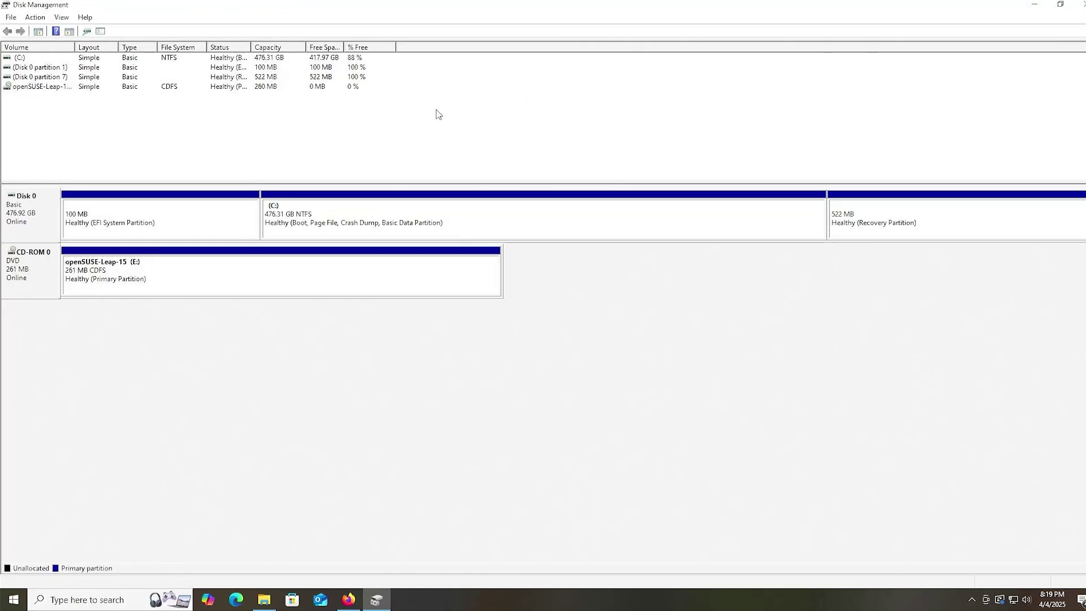
pyautogui.click(167, 284)
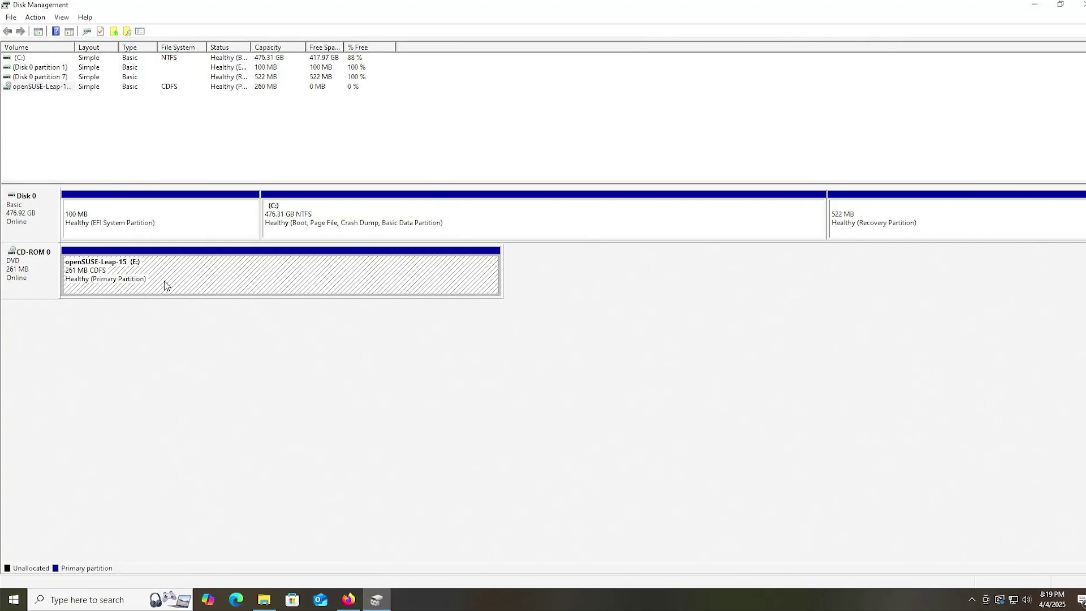
pyautogui.click(444, 212)
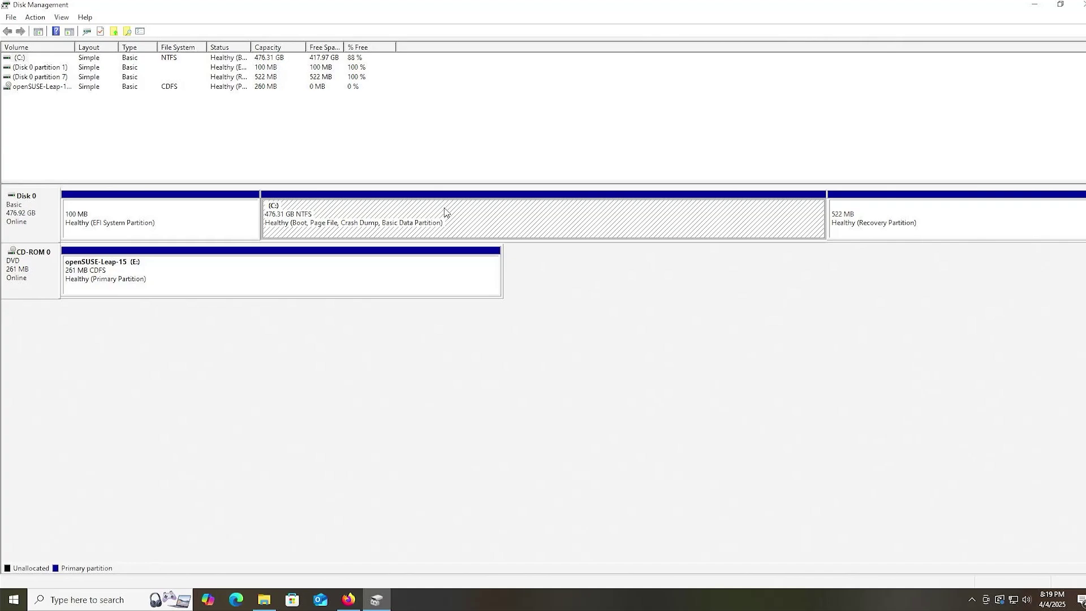
# - Shrink C: by 50000 MB and select the resulting 48.83 GB unallocated space
pyautogui.rightClick(444, 211)
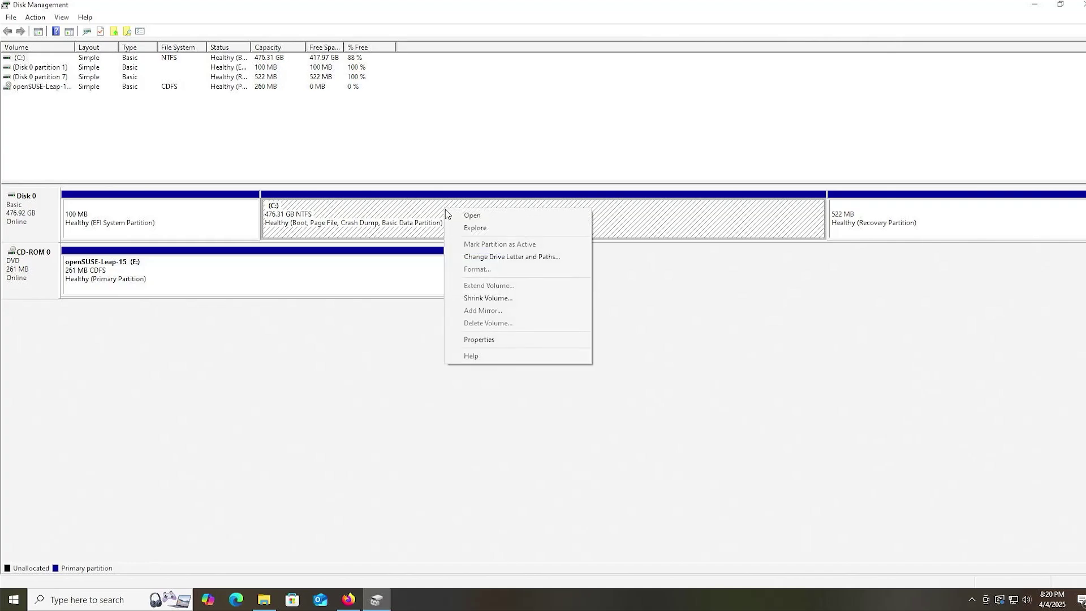
pyautogui.click(516, 299)
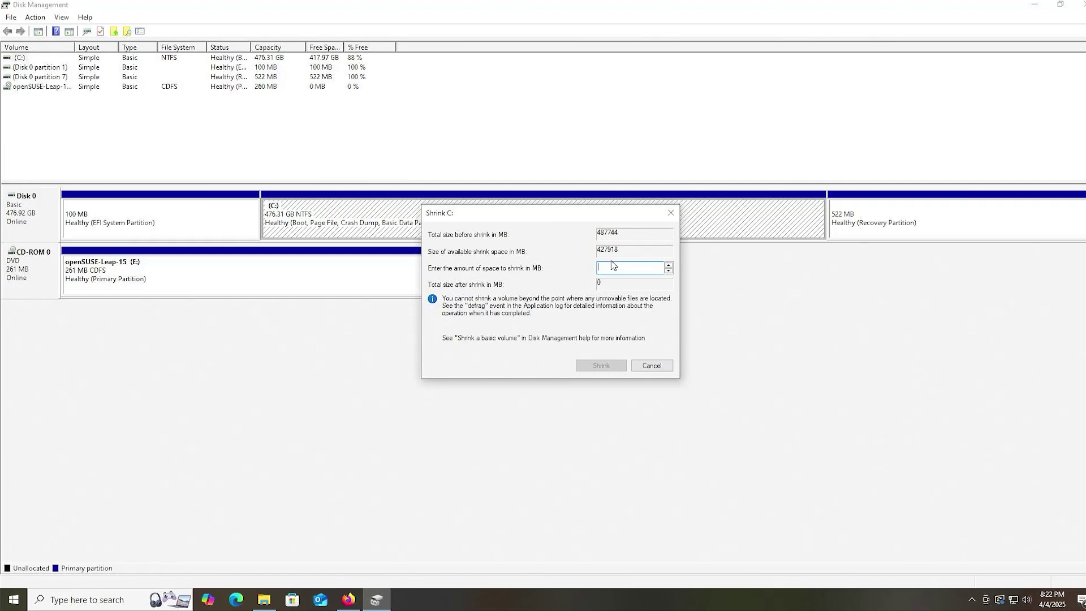
pyautogui.write('50000')
pyautogui.click(609, 366)
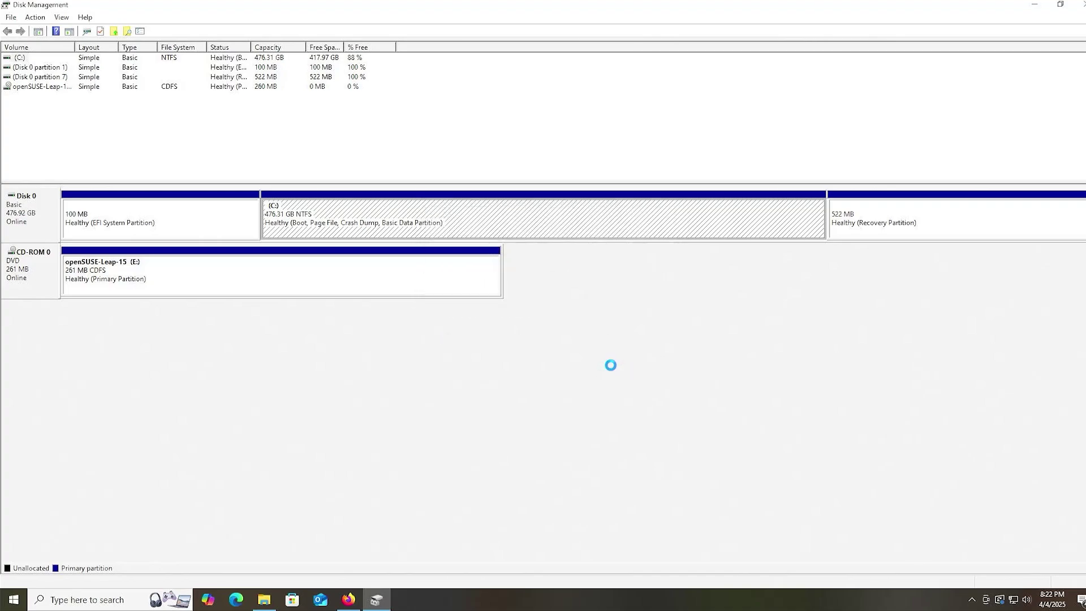
pyautogui.click(640, 236)
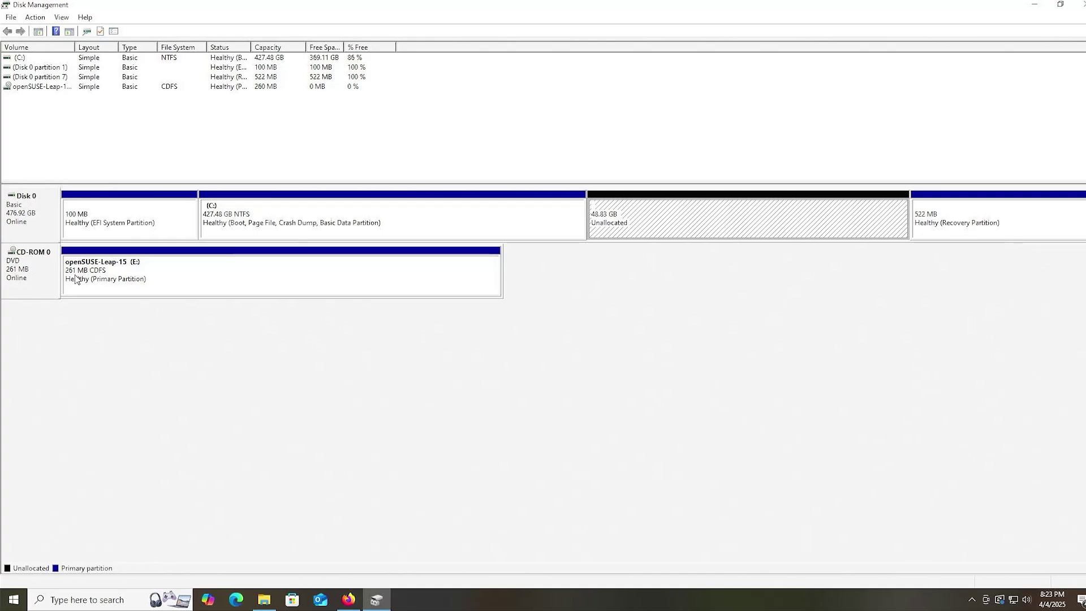
# - Start a new simple volume in the unallocated space with size 500, keeping drive letter F
pyautogui.rightClick(612, 220)
pyautogui.click(634, 223)
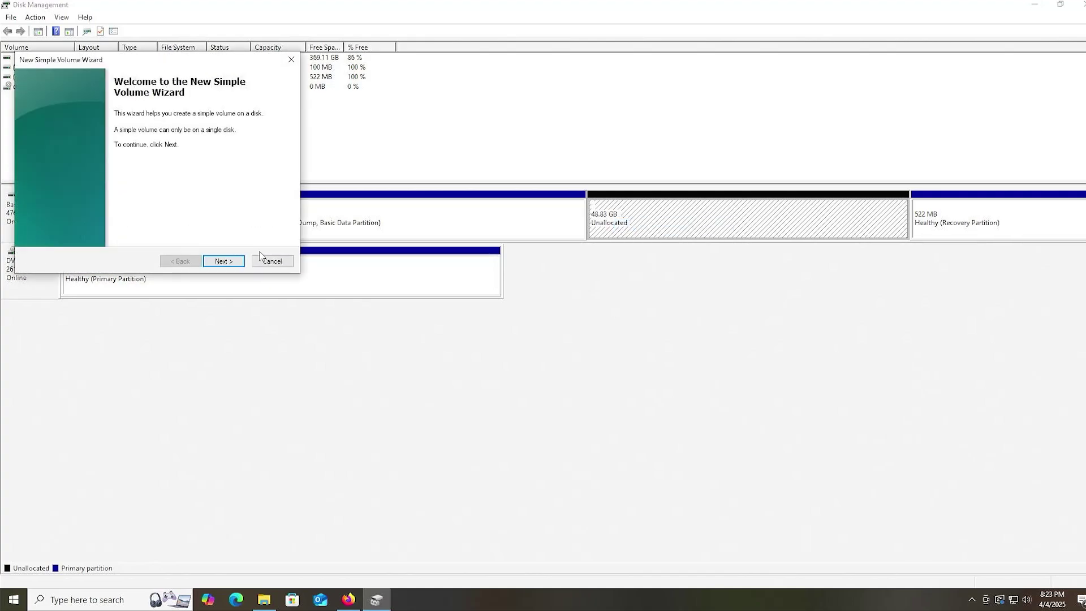
pyautogui.click(225, 261)
pyautogui.write('500')
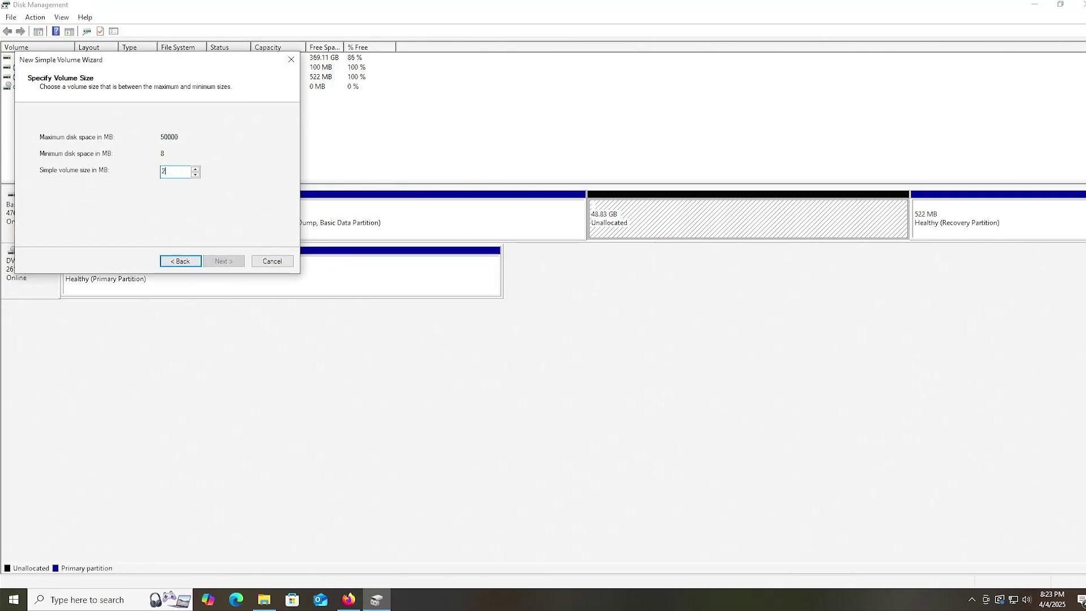
pyautogui.click(237, 262)
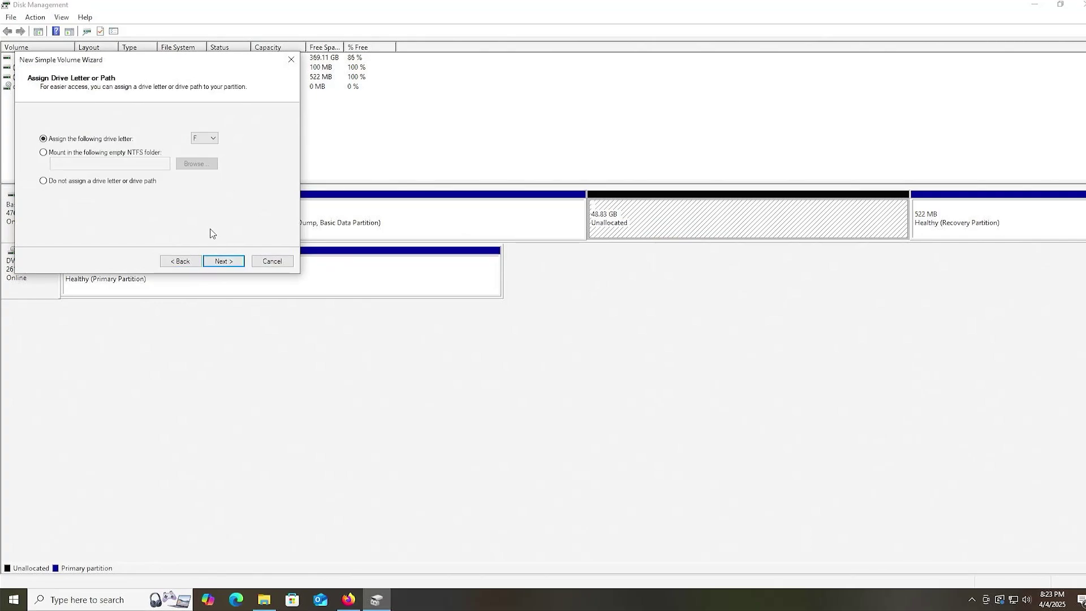
pyautogui.click(225, 262)
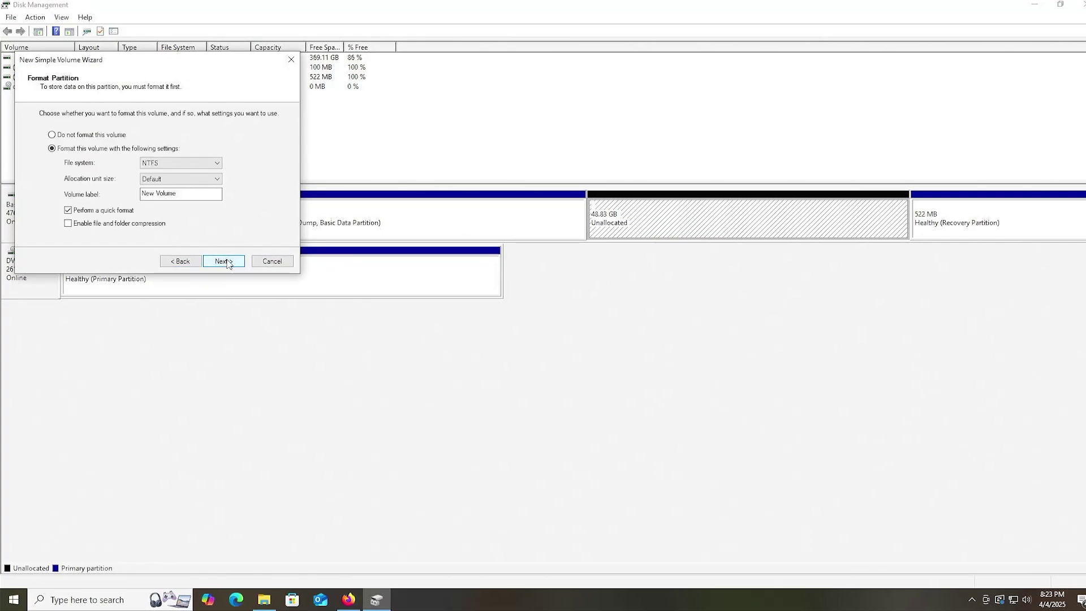
# - Format the volume FAT32 labelled LEAP_ISO, finish the wizard, and select the new F: partition
pyautogui.click(170, 164)
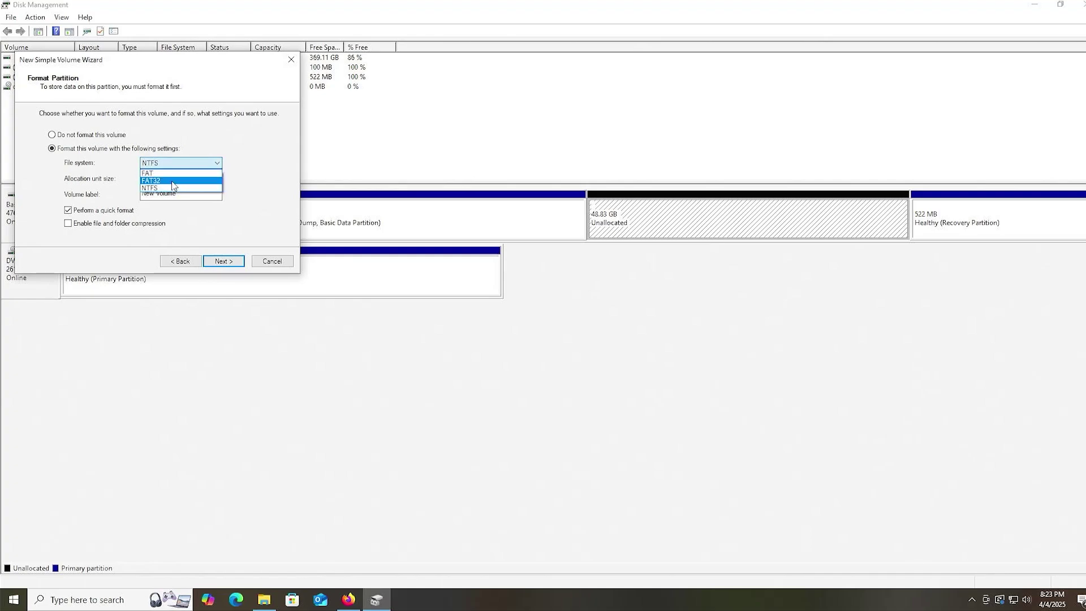
pyautogui.click(169, 181)
pyautogui.click(183, 192)
pyautogui.moveTo(183, 192); pyautogui.dragTo(139, 193)
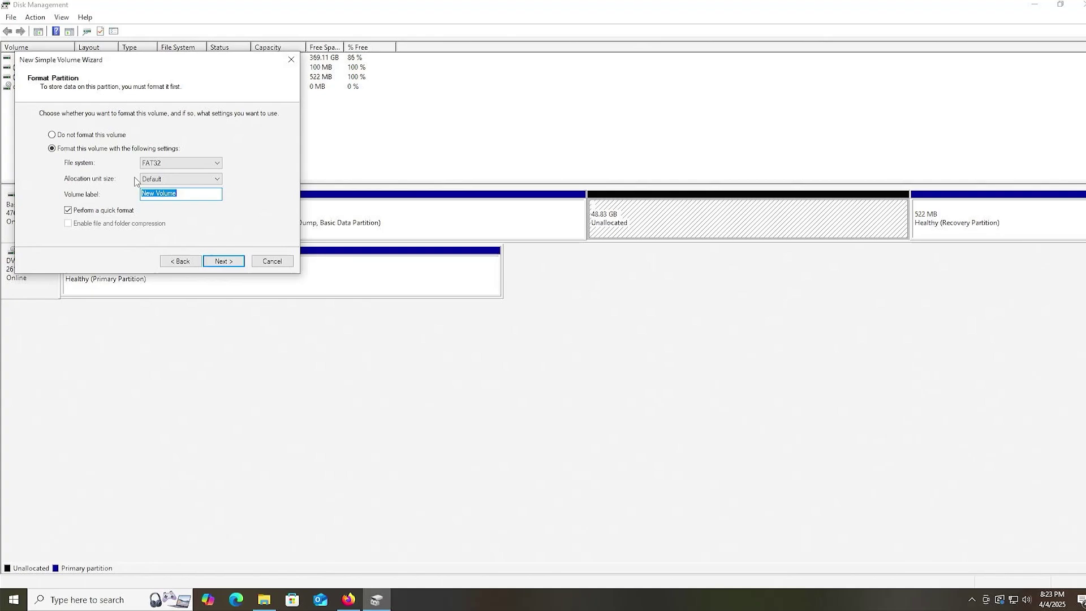
pyautogui.write('LEAP_ISO')
pyautogui.click(214, 262)
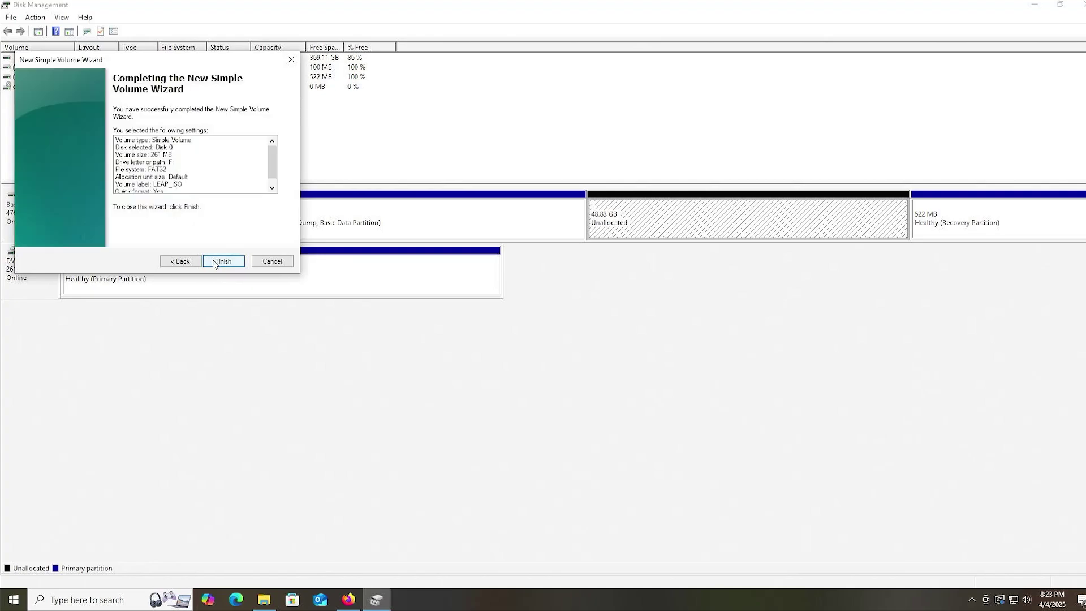
pyautogui.click(214, 262)
pyautogui.click(576, 224)
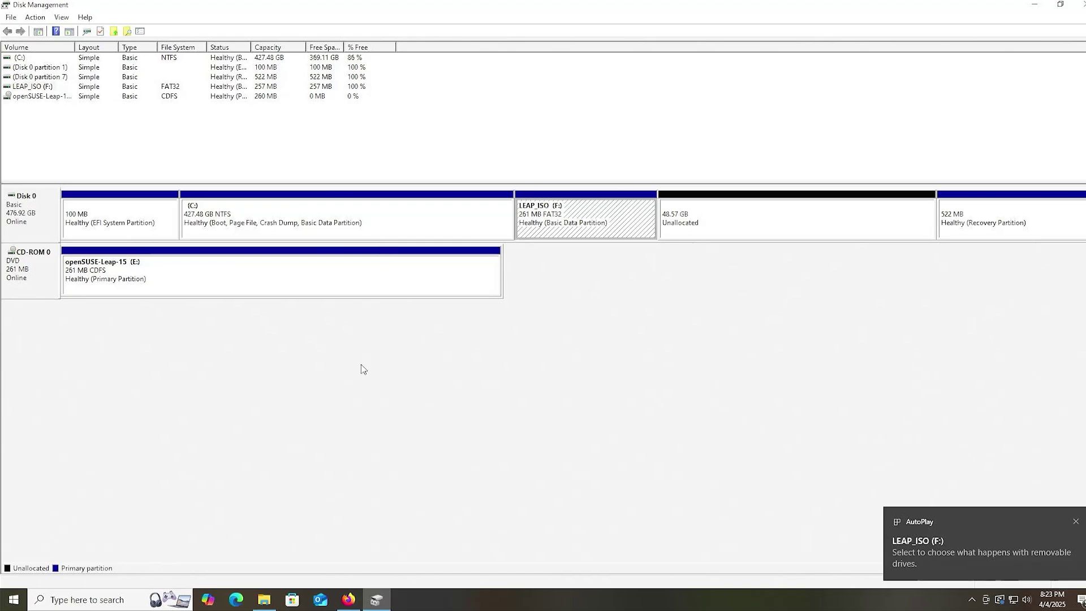
# - Copy every file from the openSUSE DVD (E:) into LEAP_ISO (F:), then return to Disk Management
pyautogui.click(264, 600)
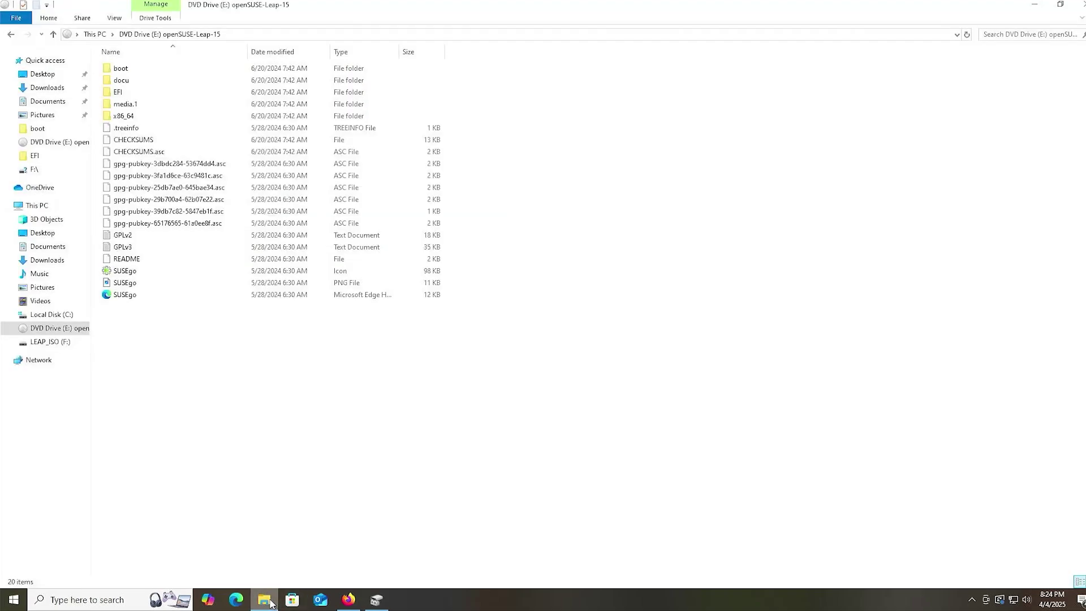
pyautogui.hotkey('ctrl', 'a')
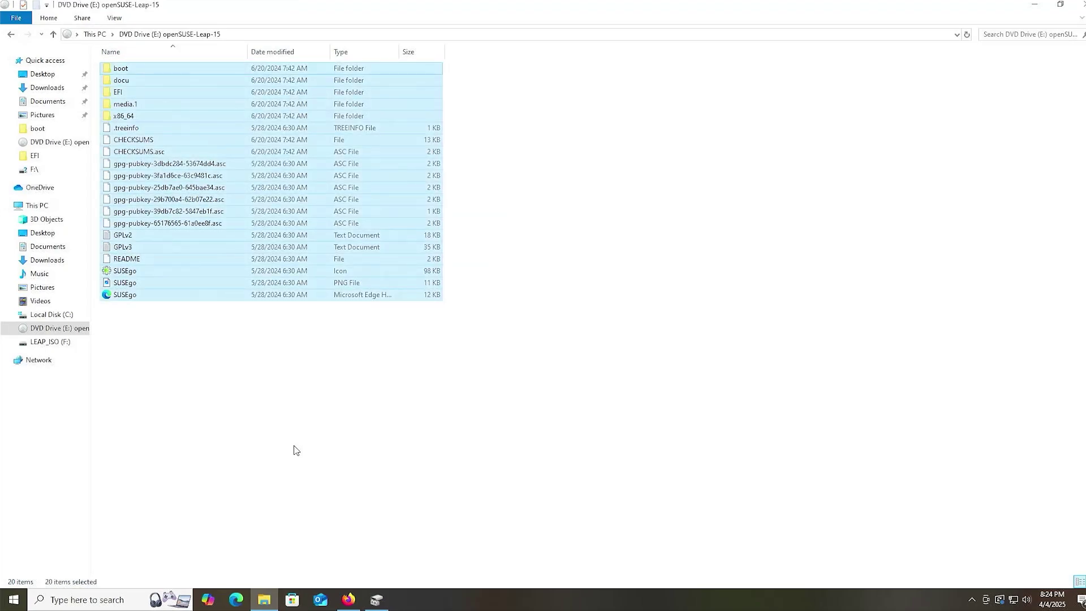
pyautogui.click(65, 344)
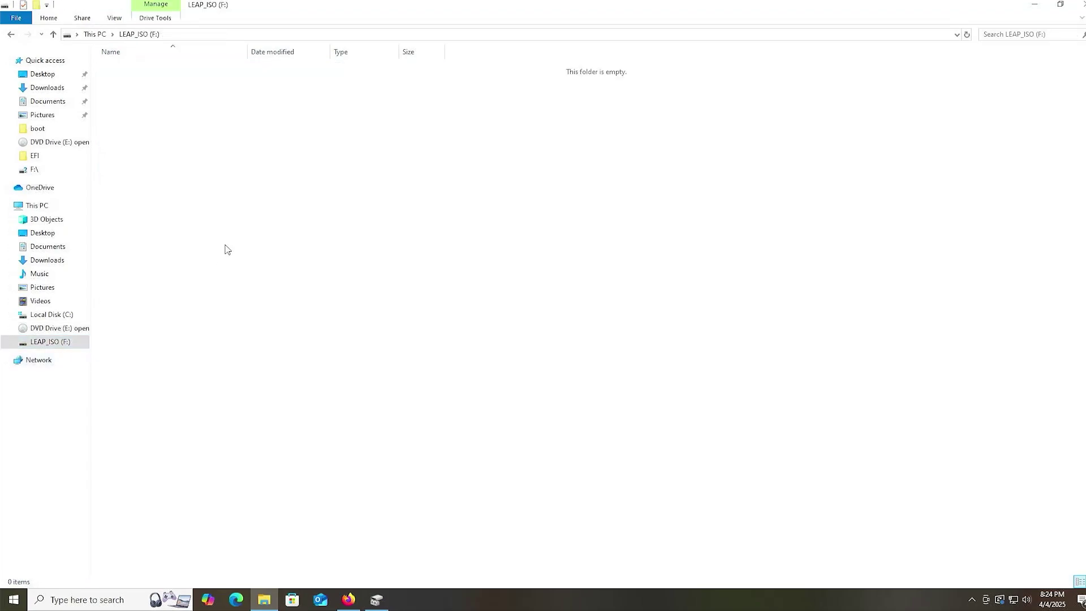
pyautogui.hotkey('ctrl', 'v')
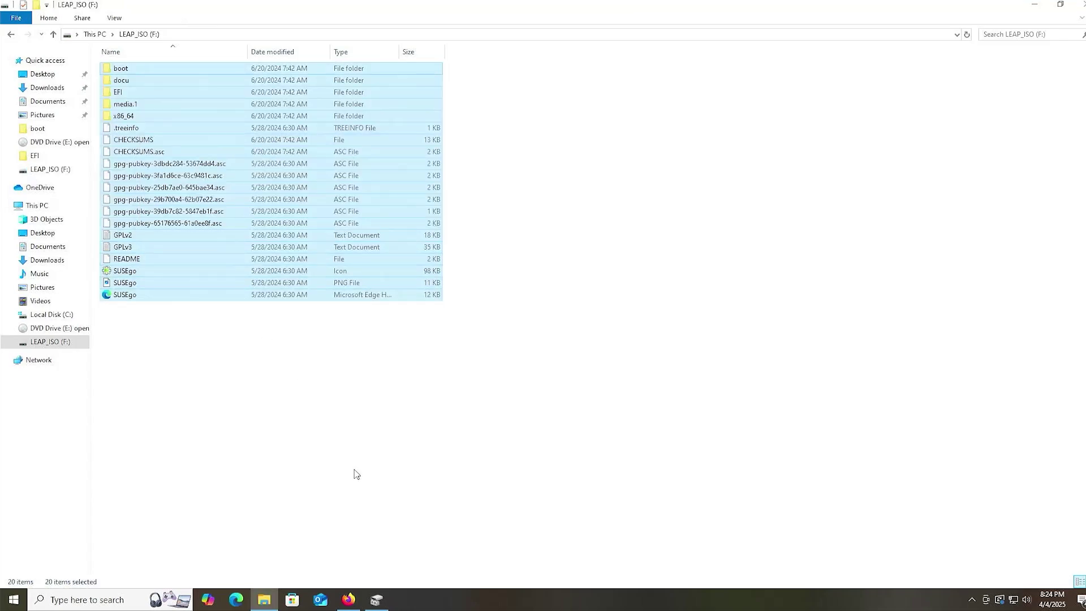
pyautogui.click(385, 601)
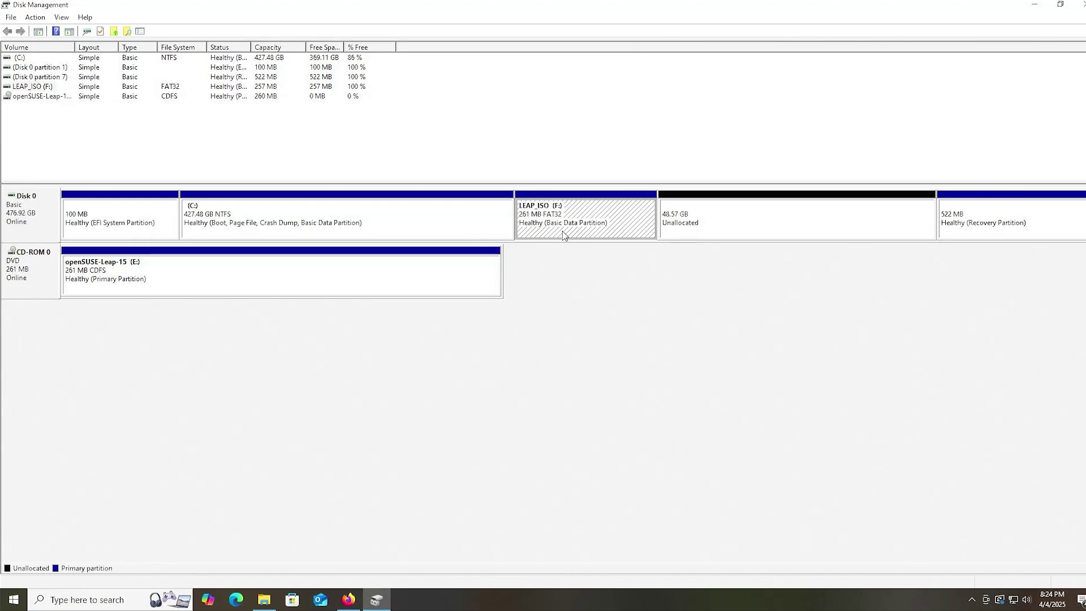
# - Launch Command Prompt as administrator and start diskpart
pyautogui.press('super')
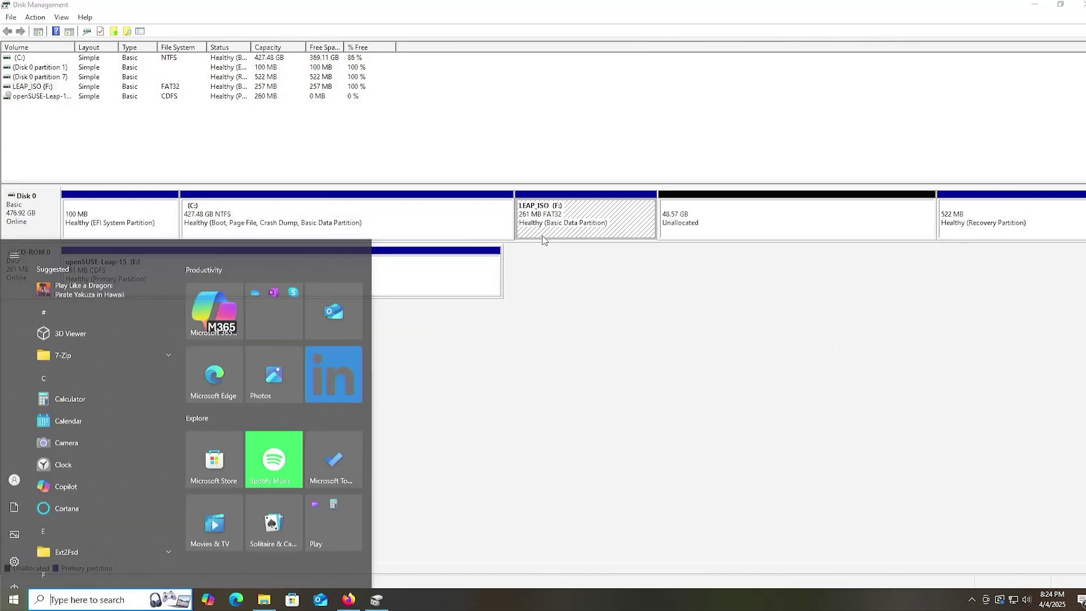
pyautogui.write('cmd')
pyautogui.press('Down')
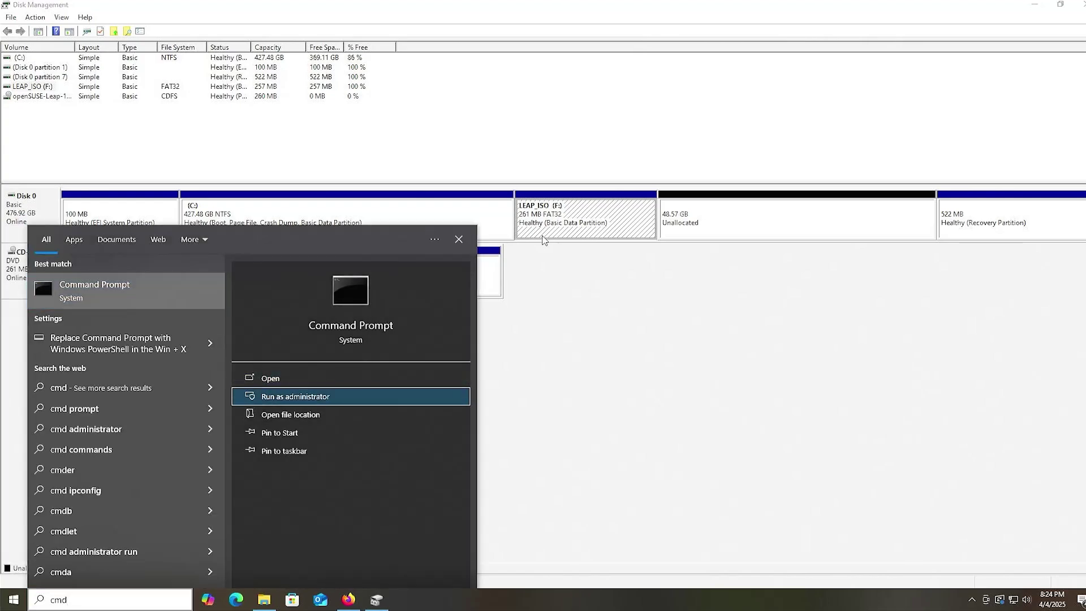
pyautogui.press('Return')
pyautogui.press('Left')
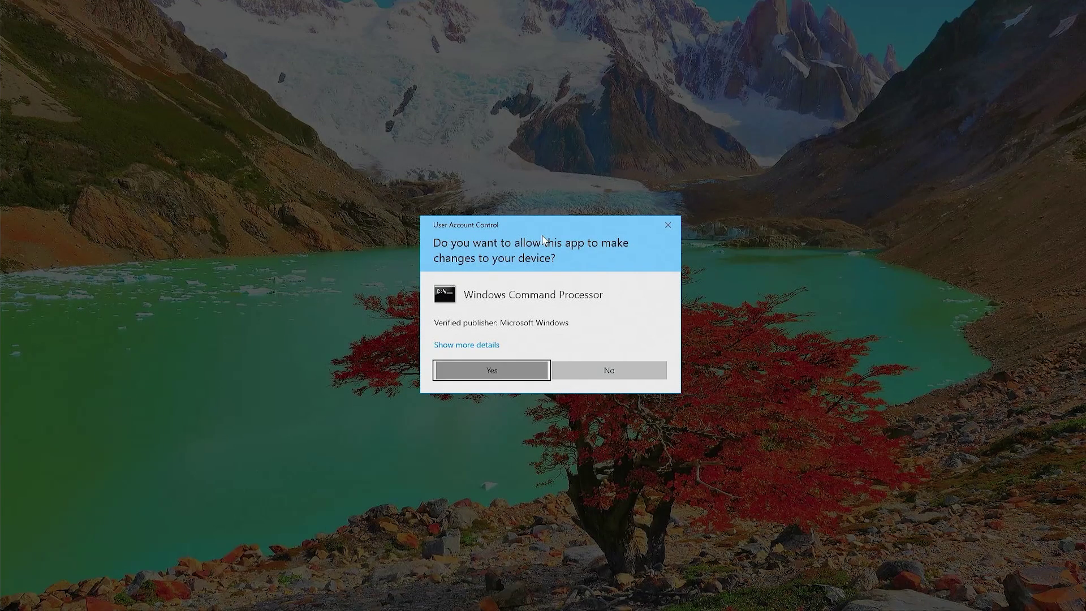
pyautogui.press('Return')
pyautogui.write('diskpart')
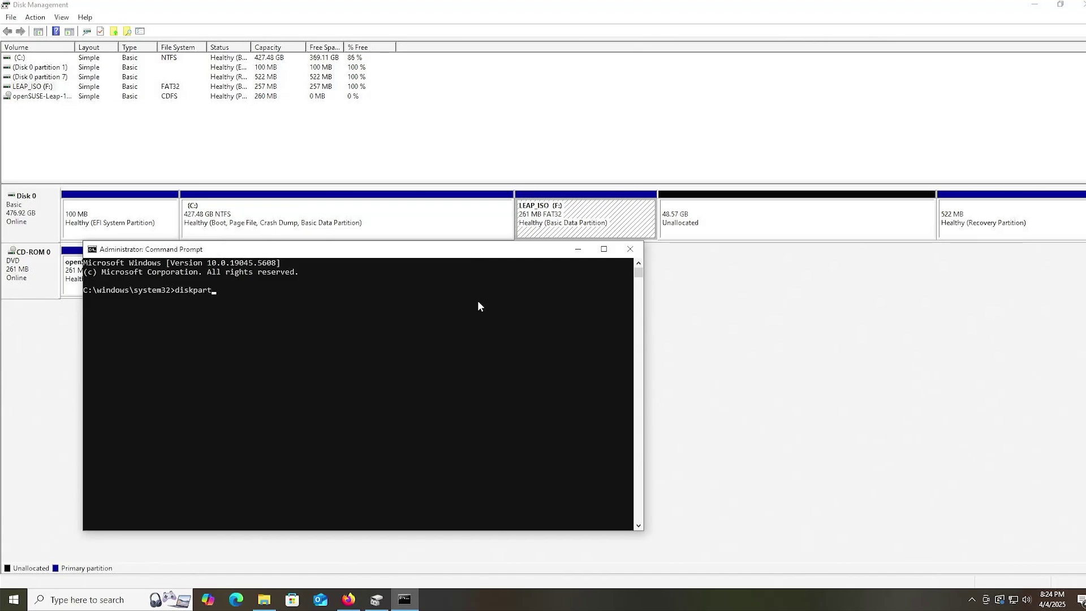
pyautogui.press('Return')
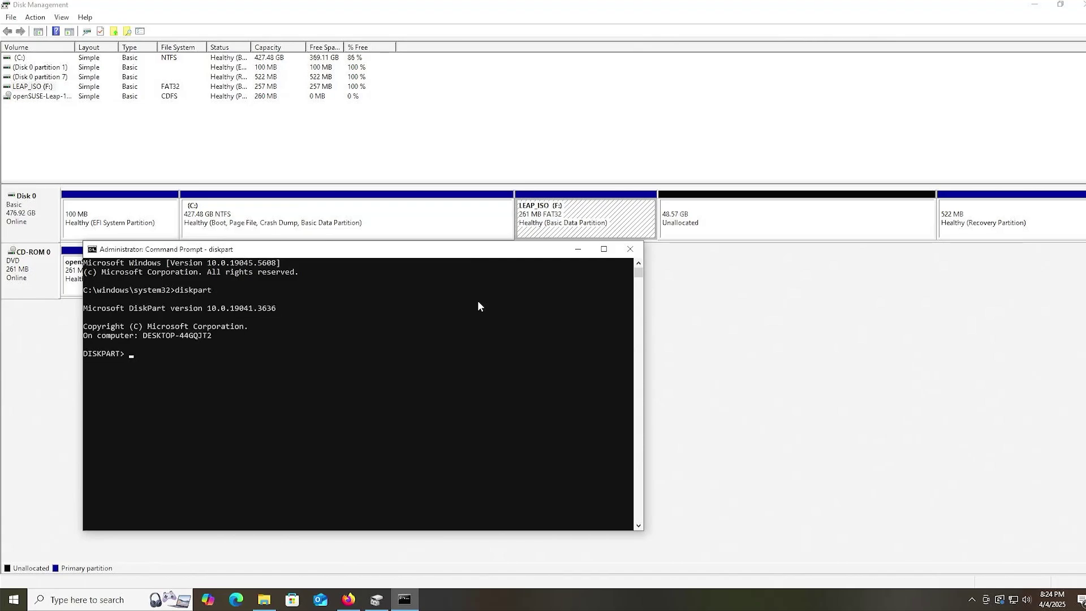
# - List disks and partitions, then select Disk 0 and partition 4
pyautogui.write('list disk')
pyautogui.press('Return')
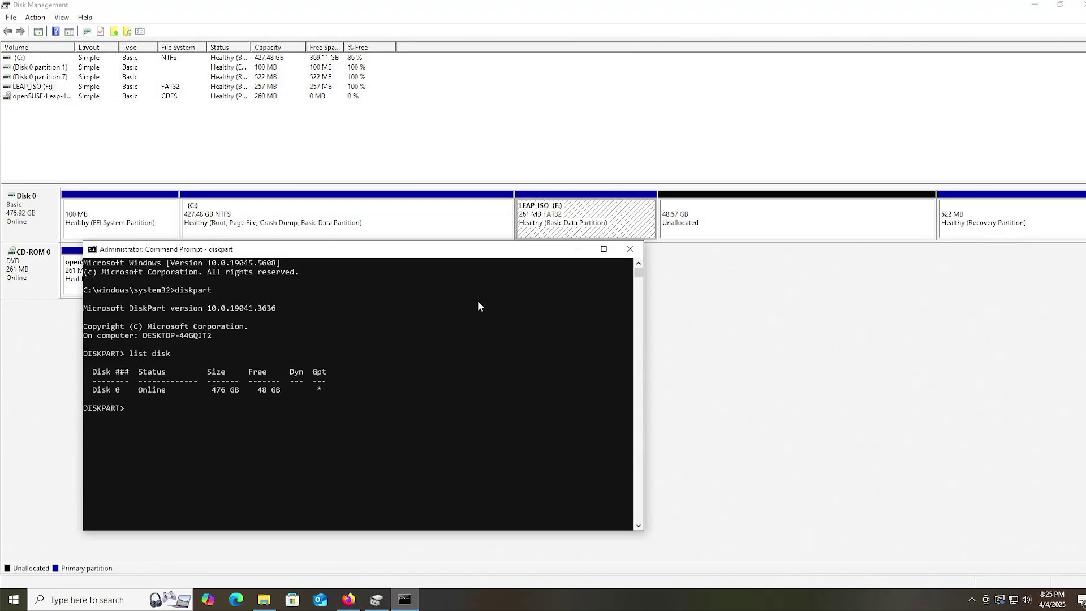
pyautogui.write('sel disk 0')
pyautogui.press('Return')
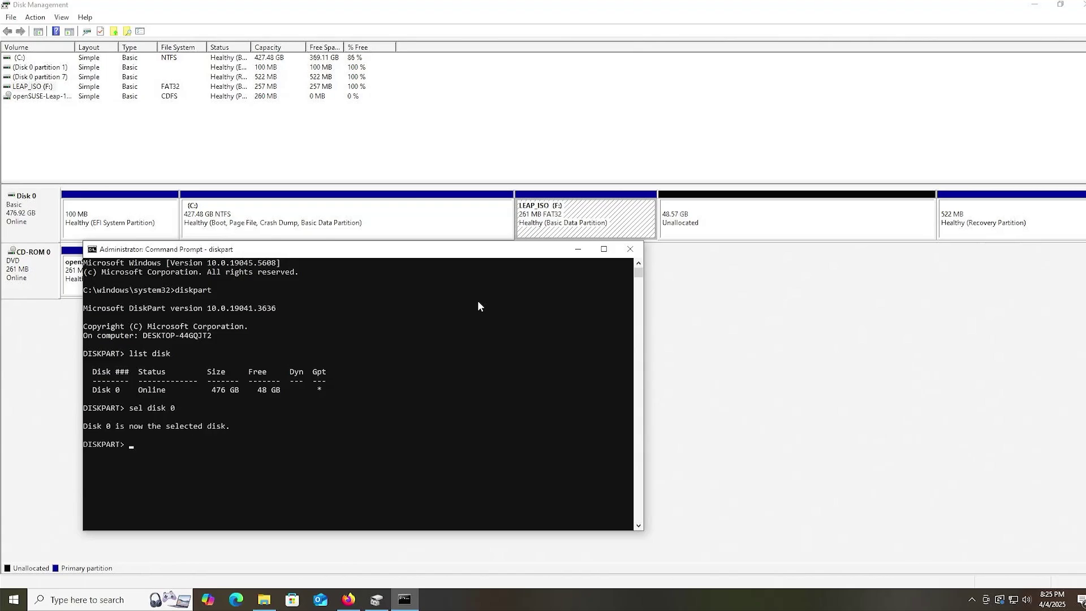
pyautogui.write('list part')
pyautogui.press('Return')
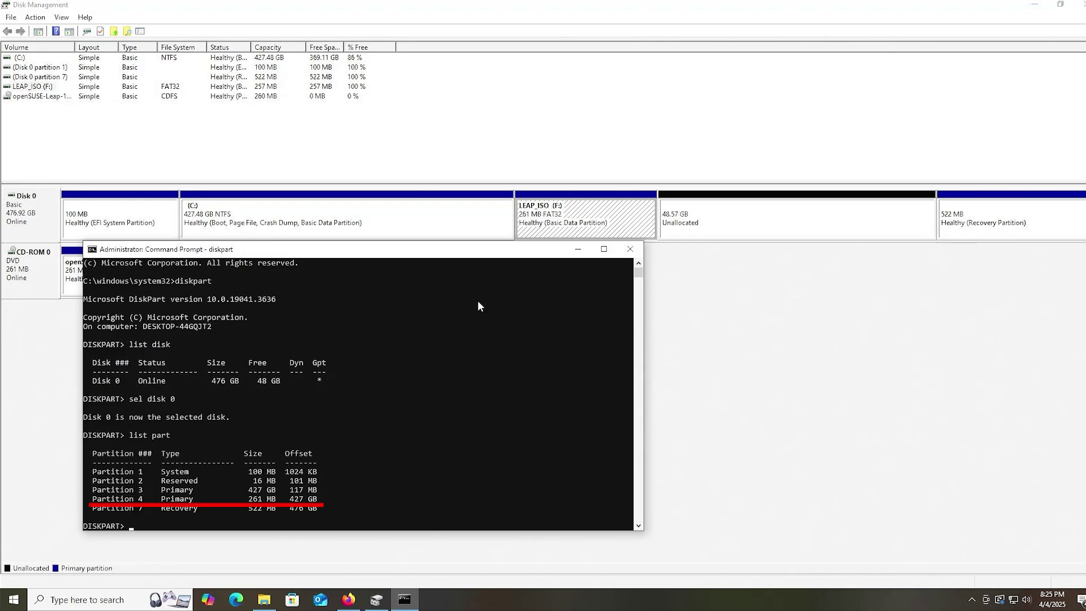
pyautogui.write('sel part 4')
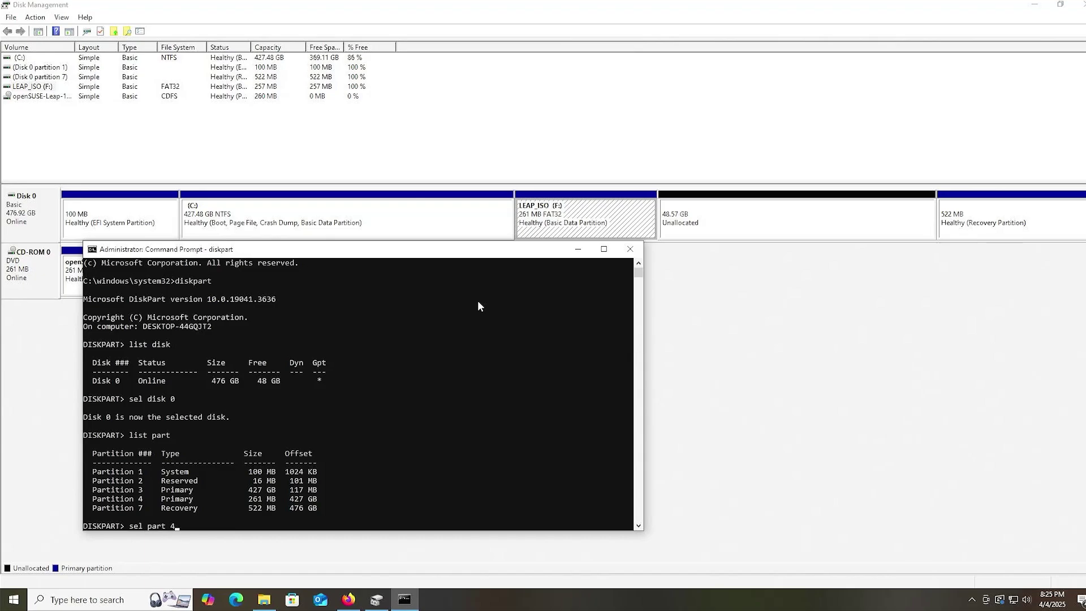
pyautogui.press('Return')
# - Set partition 4's ID to the EFI System GUID c12a7328-f81f-11d2-ba4b-00a0c93ec93b, copied from 'help set id'
pyautogui.write('help set id')
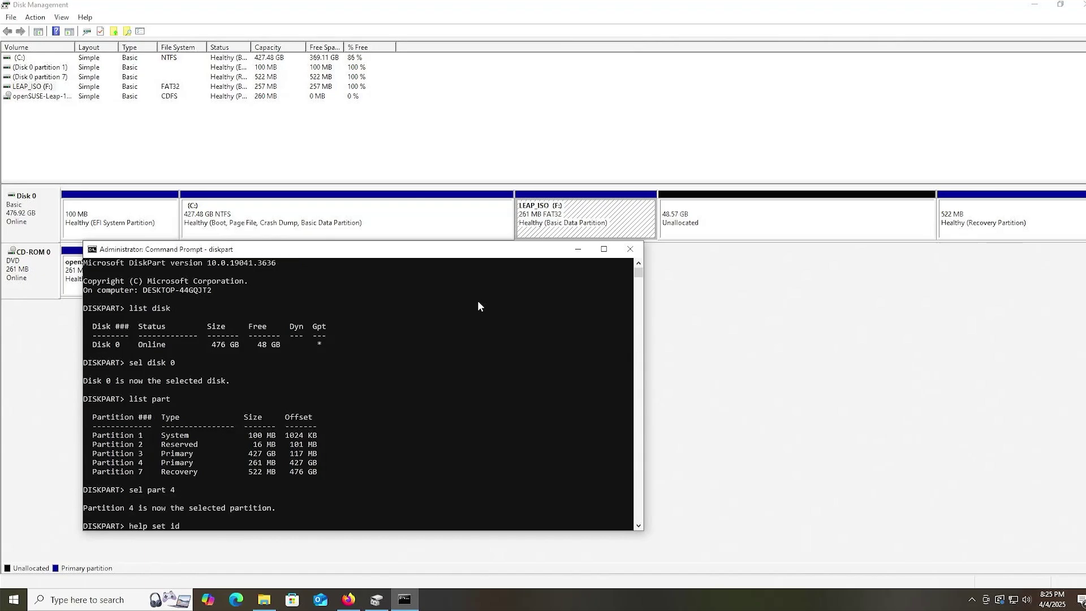
pyautogui.press('Return')
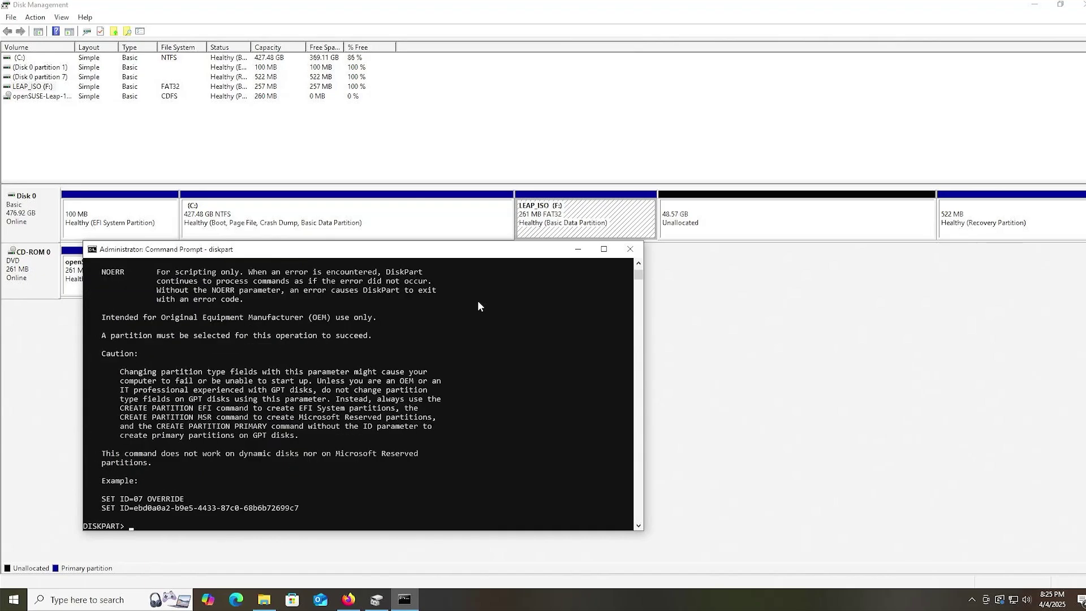
pyautogui.scroll(7, 490, 408)
pyautogui.scroll(7, 491, 408)
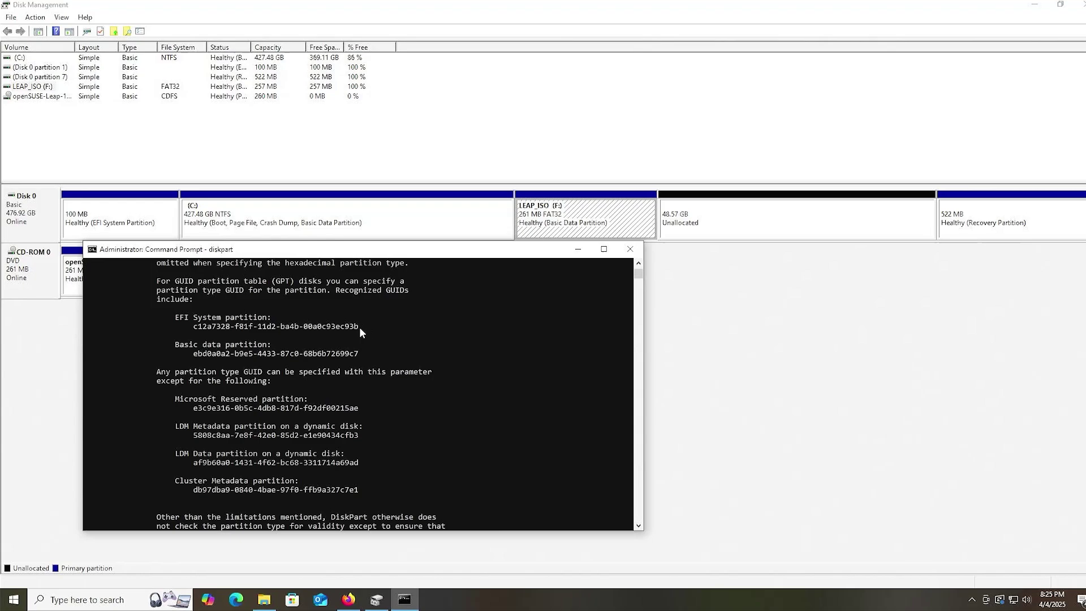
pyautogui.moveTo(361, 326); pyautogui.dragTo(193, 327)
pyautogui.rightClick(211, 326)
pyautogui.scroll(-7, 214, 331)
pyautogui.write('set id')
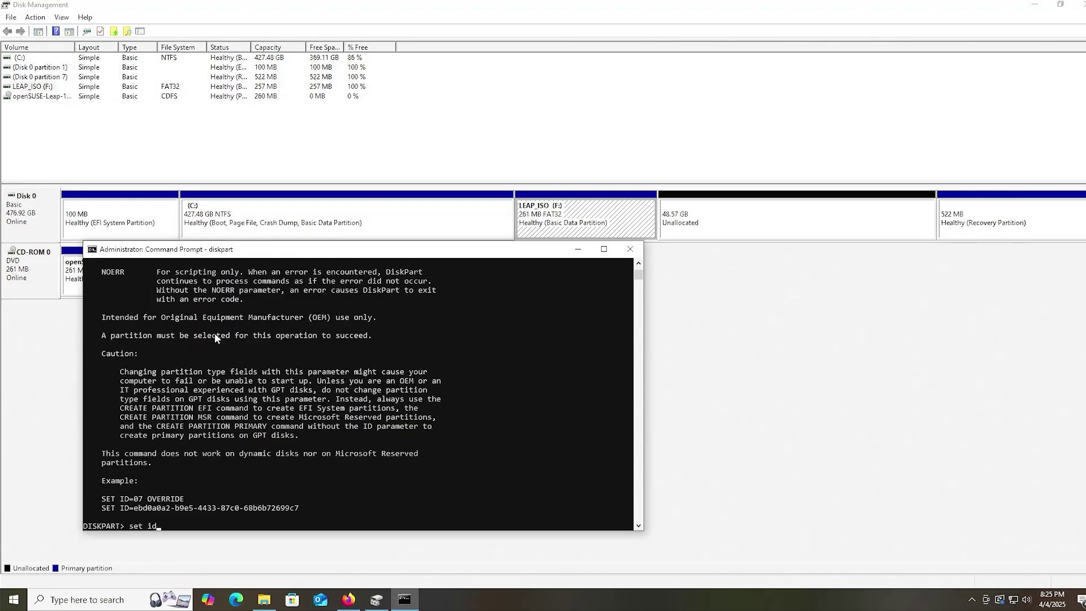
pyautogui.write('=')
pyautogui.write('c12a7328-f81f-11d2-ba4b-00a0c93ec93b')
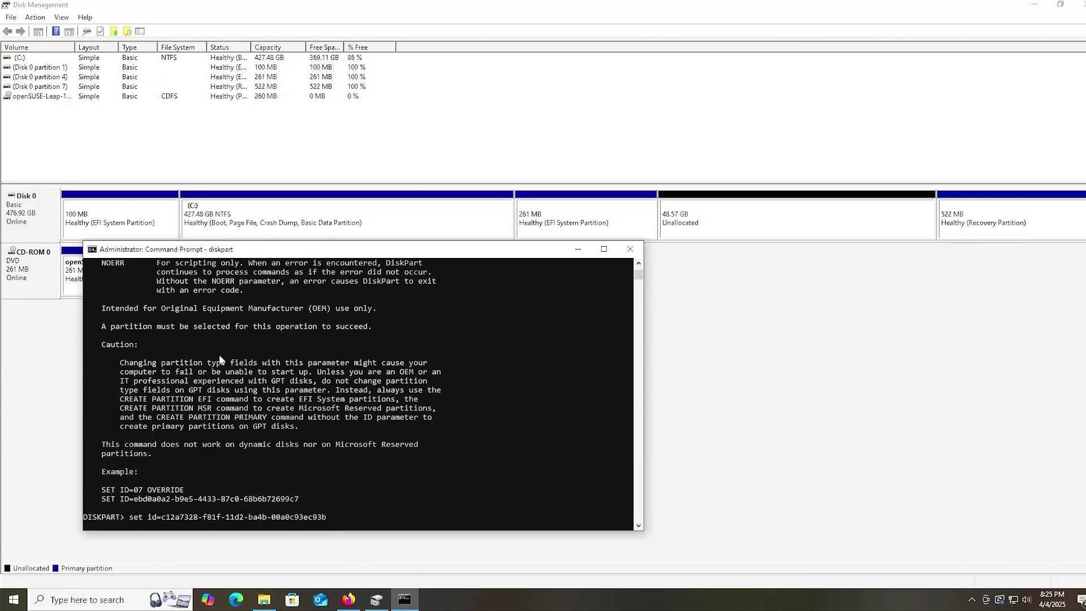
pyautogui.press('Return')
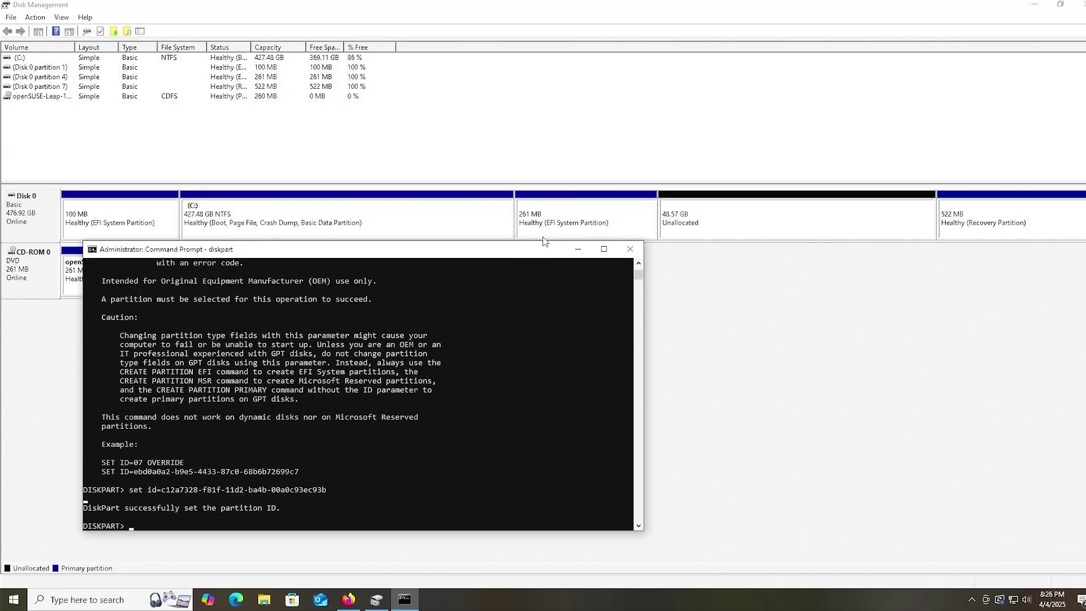
# - Restart into Aptio Setup and highlight UEFI OS (P0: Patriot P210 512GB) under Save & Exit boot override
pyautogui.rightClick(11, 600)
pyautogui.moveTo(43, 571)
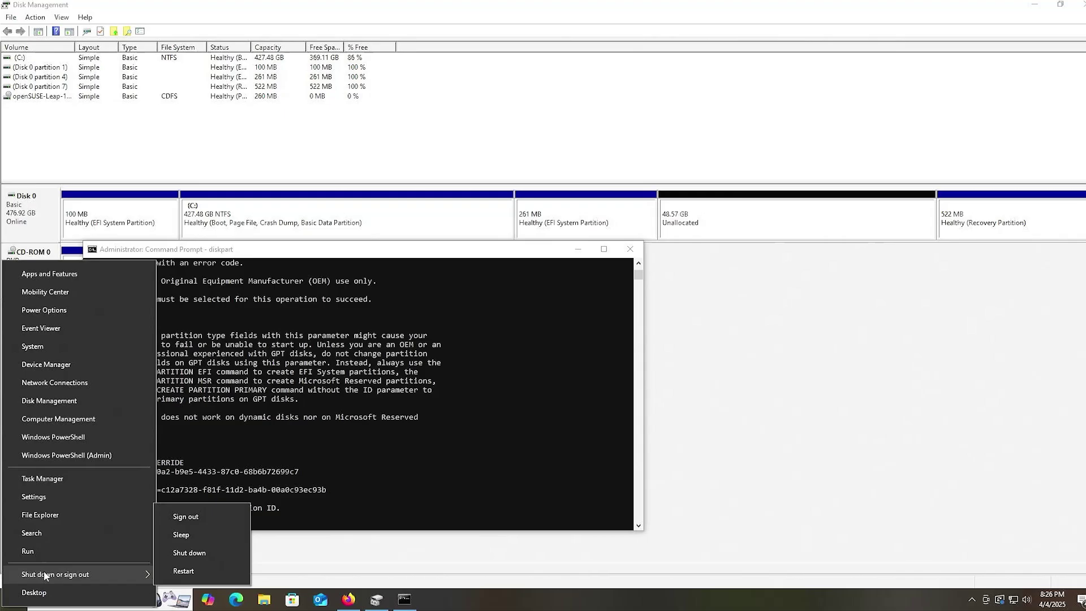
pyautogui.click(193, 570)
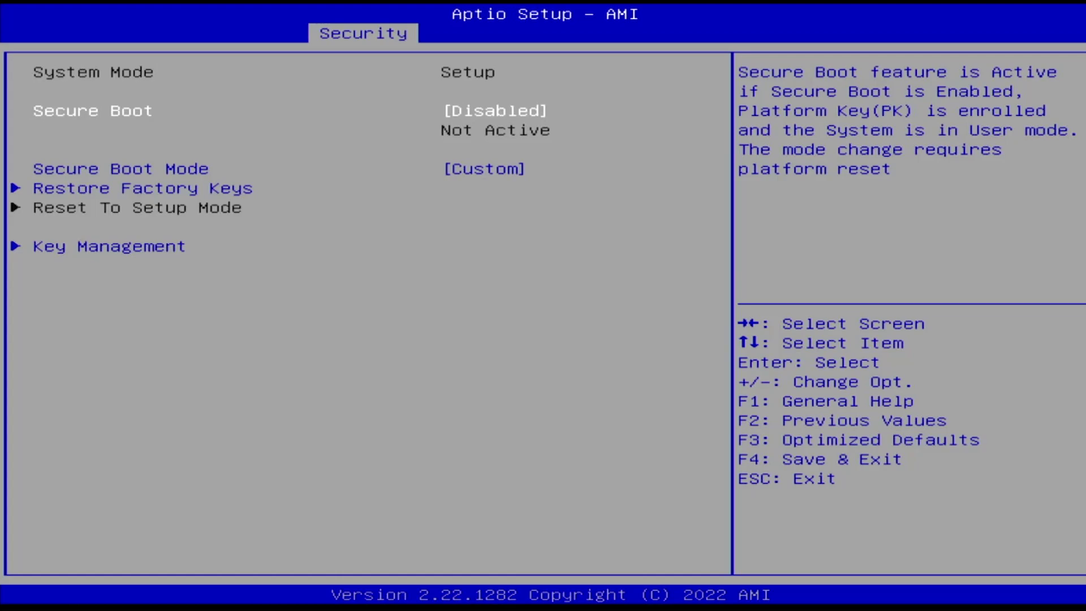
pyautogui.press('Right')
pyautogui.press('Right')
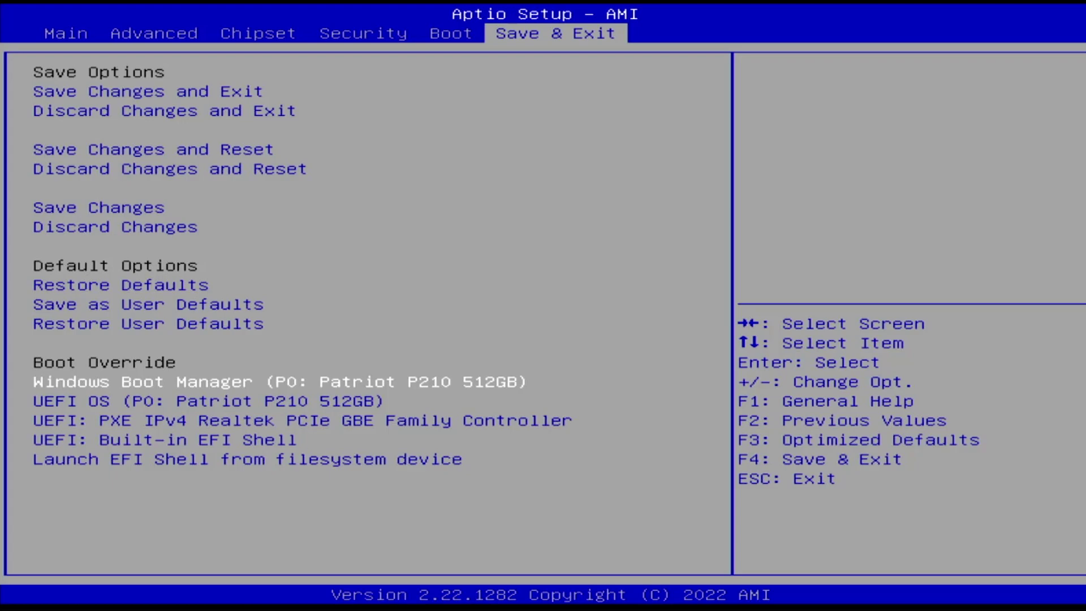
pyautogui.press('Down')
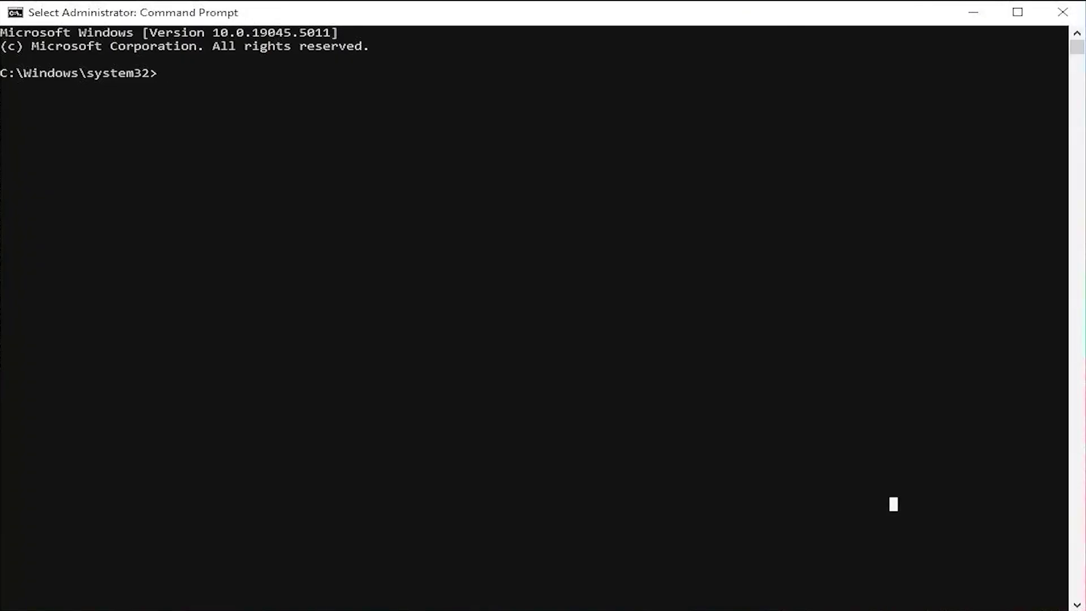
# - Run bcdedit /enum firmware in the administrator Command Prompt
pyautogui.write('bcdedit ')
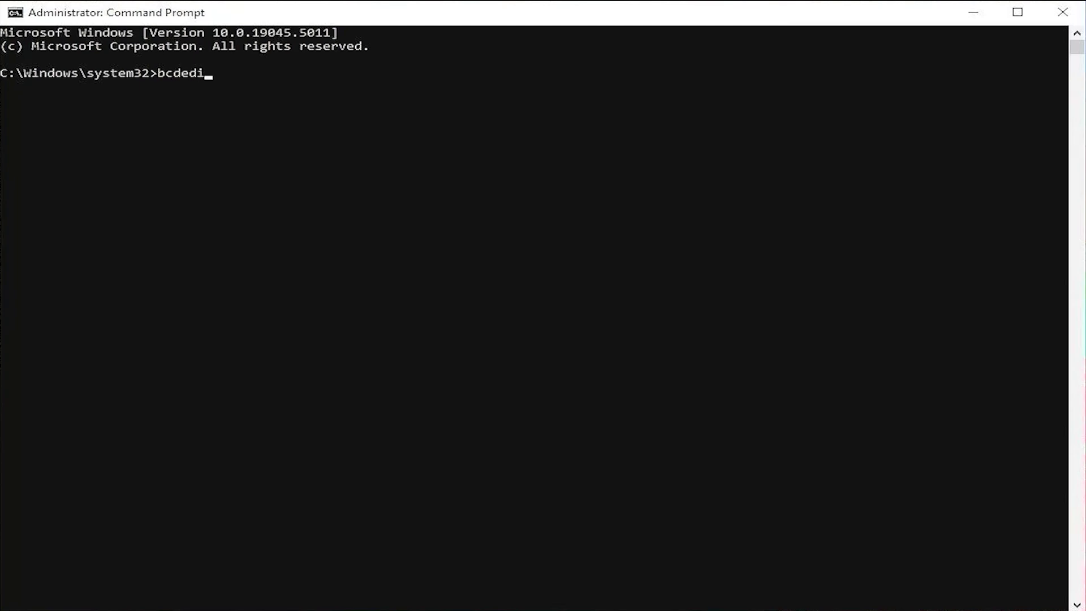
pyautogui.write('/enum firmware')
pyautogui.press('Return')
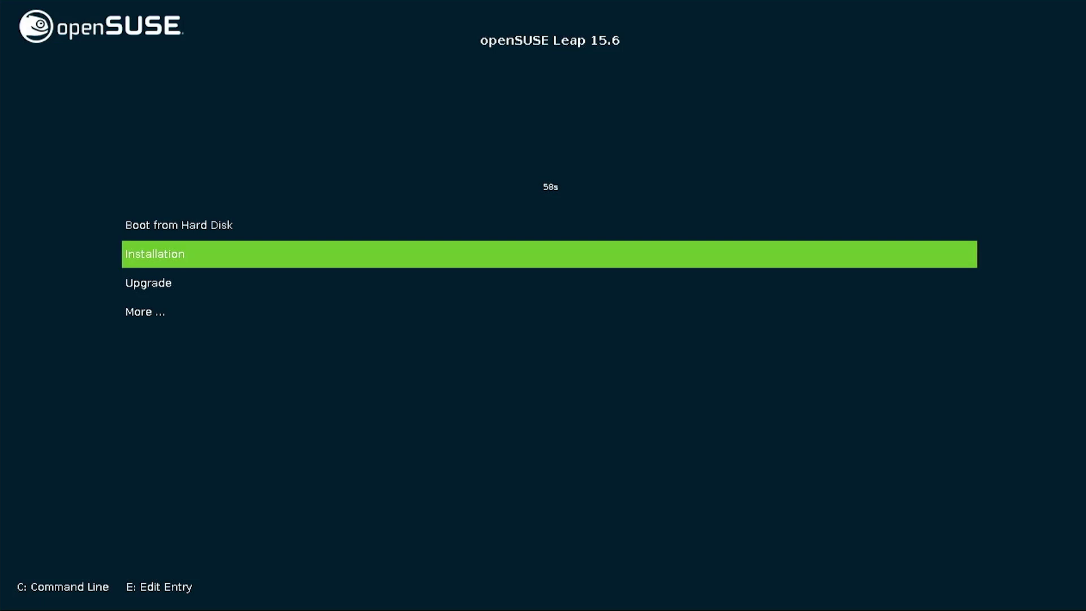
# - Stop the boot menu countdown, look over the entries, and boot the Installation entry
pyautogui.press('Up')
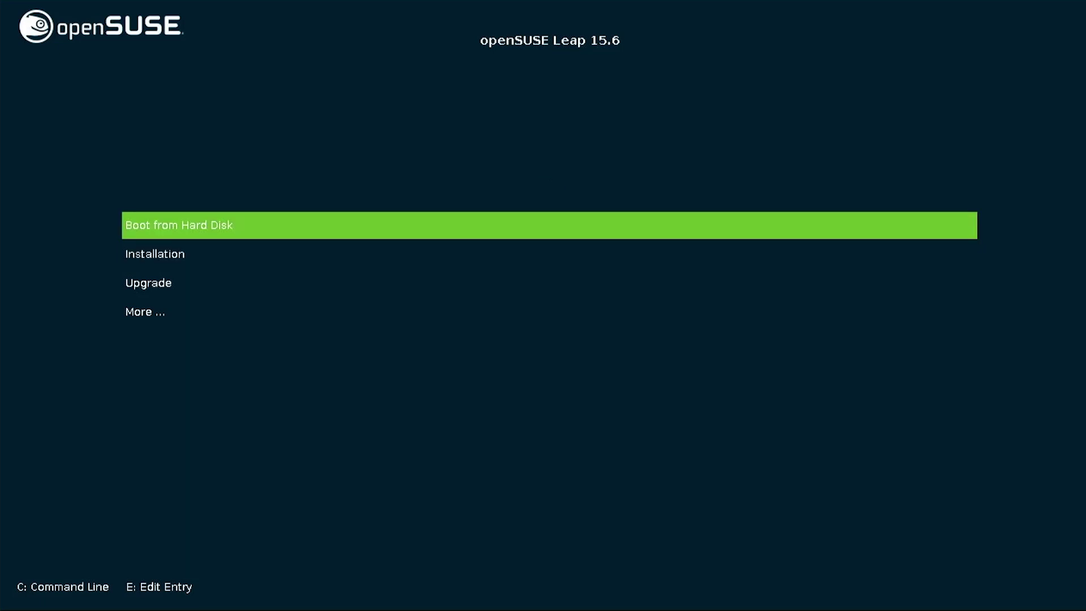
pyautogui.press('Down')
pyautogui.press('Down')
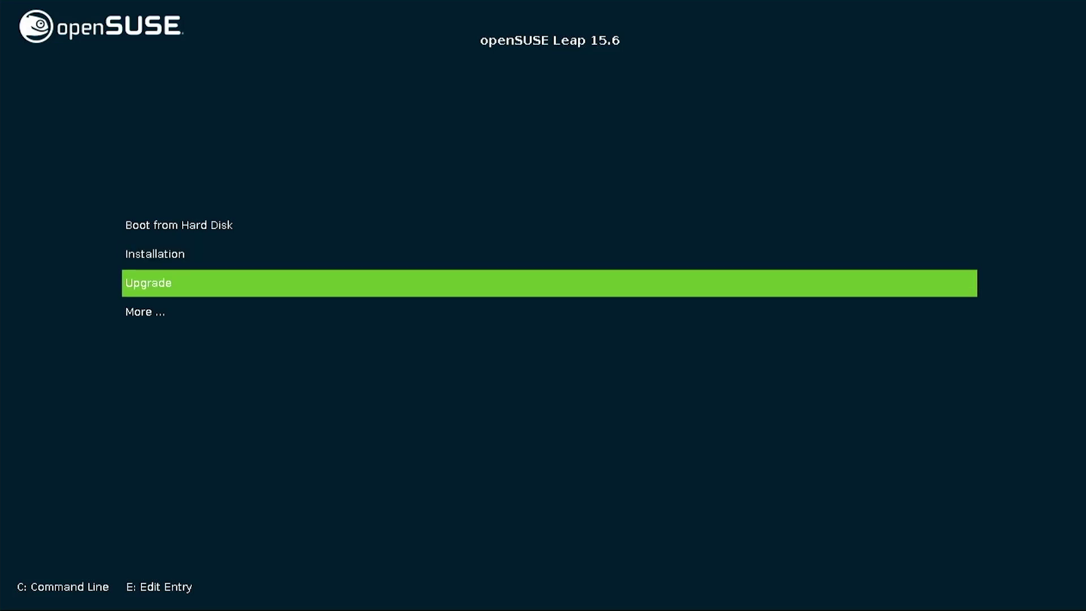
pyautogui.press('Down')
pyautogui.press('Up')
pyautogui.press('Up')
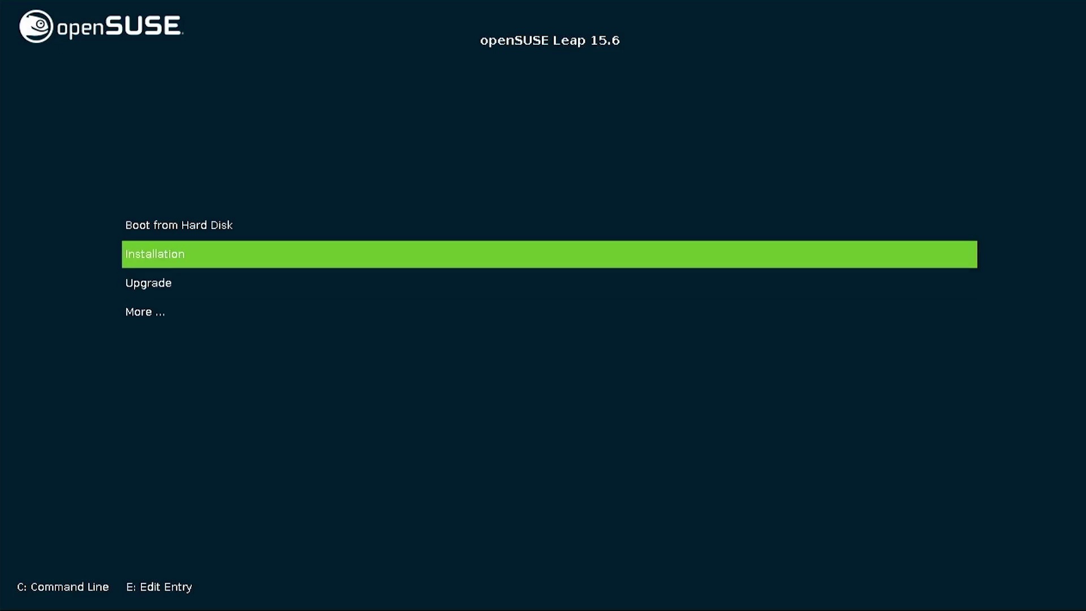
pyautogui.press('Return')
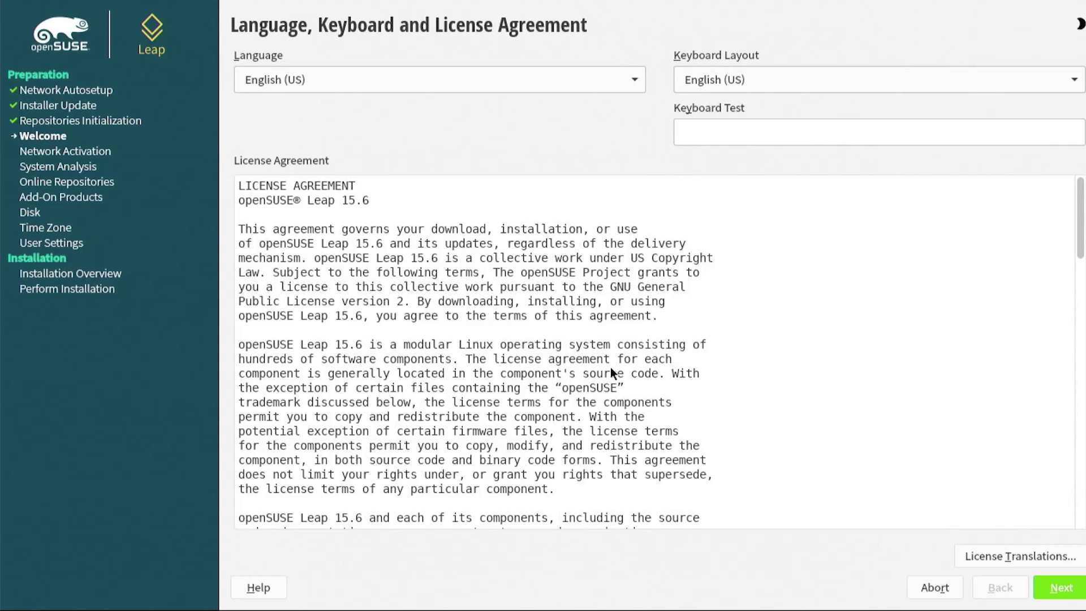
# - Accept the licence and enable the online repositories, keeping the default repository selection
pyautogui.click(1058, 589)
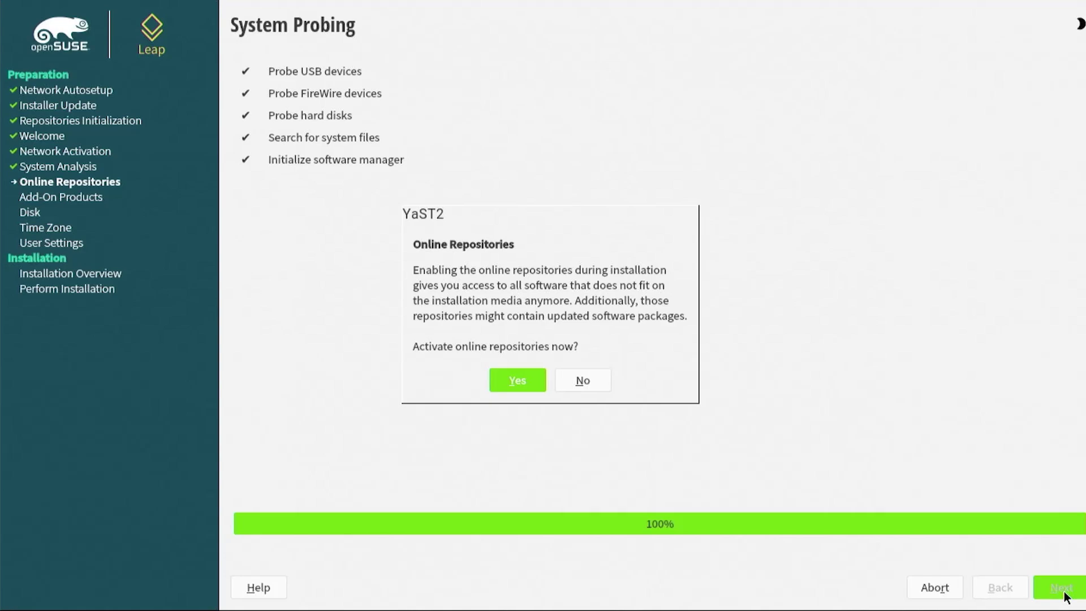
pyautogui.click(508, 382)
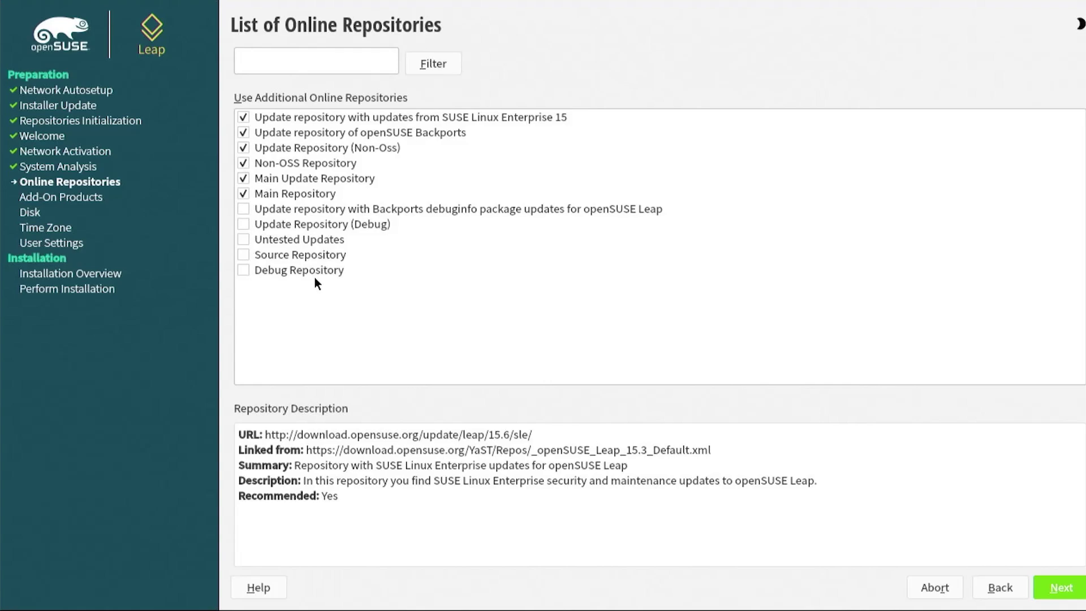
pyautogui.click(1053, 589)
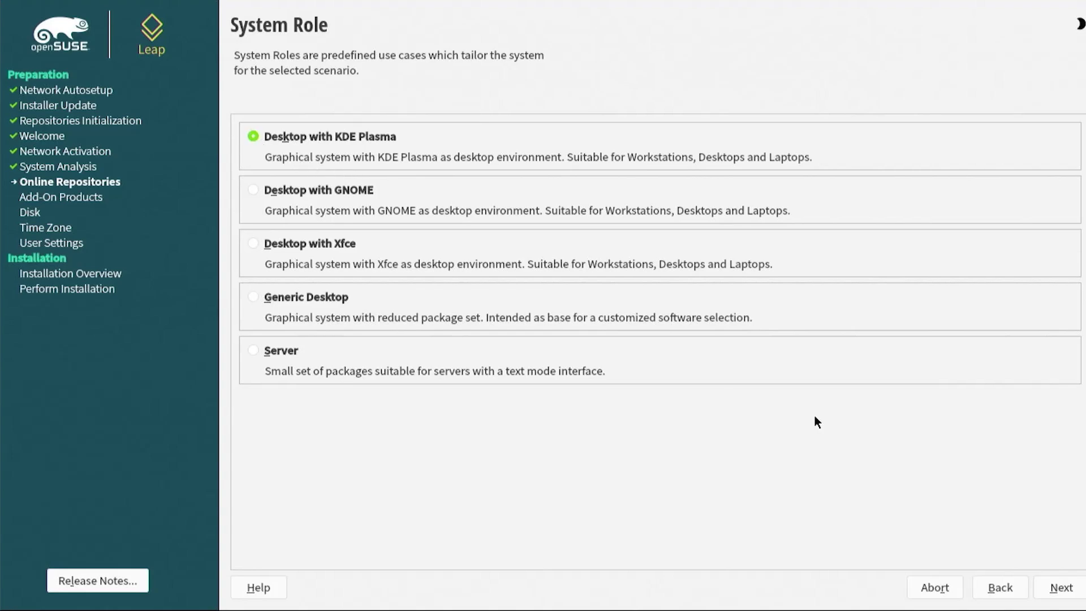
# - Keep the Desktop with KDE Plasma role and expand the Expert Partitioner choices on Suggested Partitioning
pyautogui.click(1057, 587)
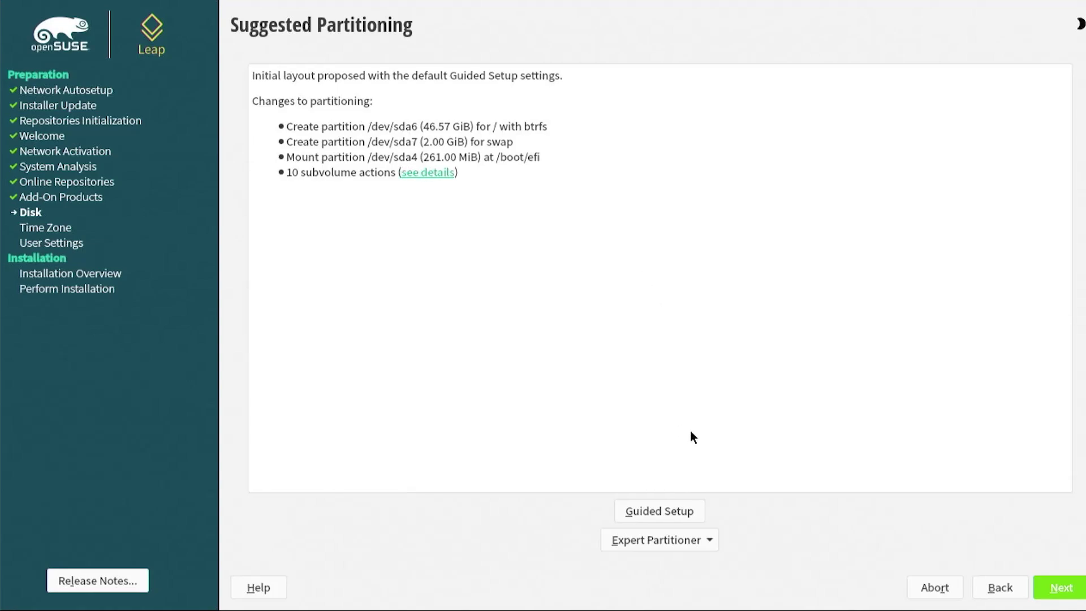
pyautogui.click(699, 541)
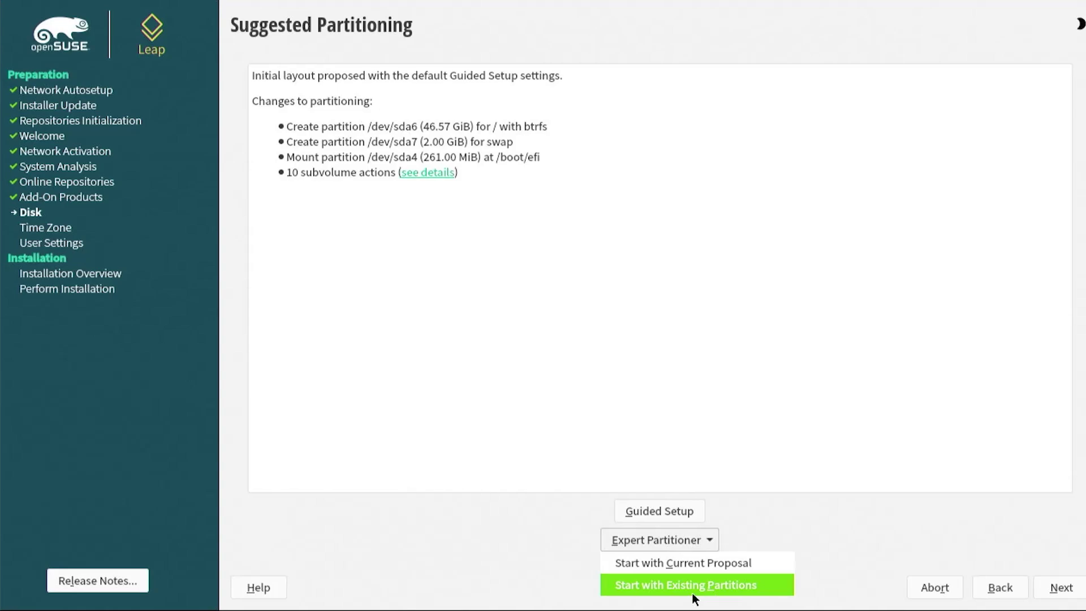
# - Start the Expert Partitioner from existing partitions and show the sda Device Overview with 48.57 GiB free
pyautogui.click(694, 595)
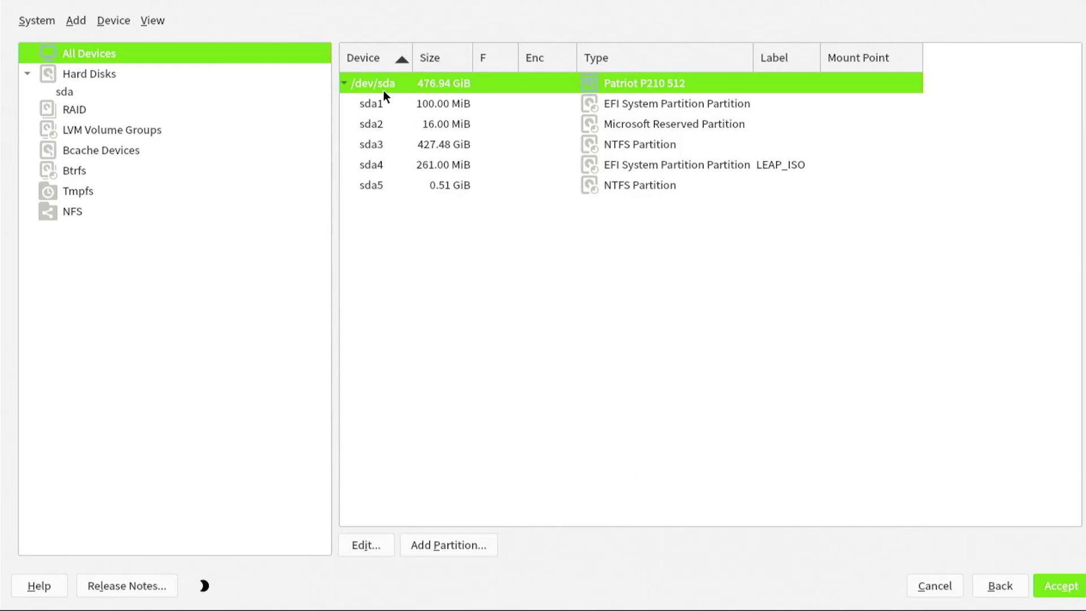
pyautogui.click(65, 92)
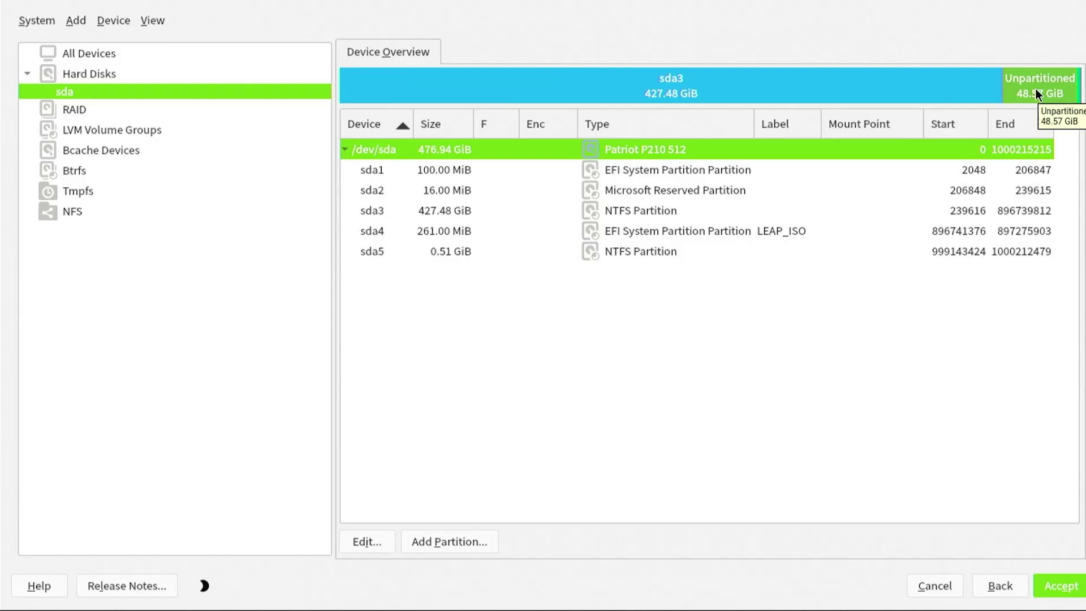
# - Add a 512 MiB EFI Boot Partition on sda, labelled EFI_LEAP, mounted at /boot/efi
pyautogui.click(419, 544)
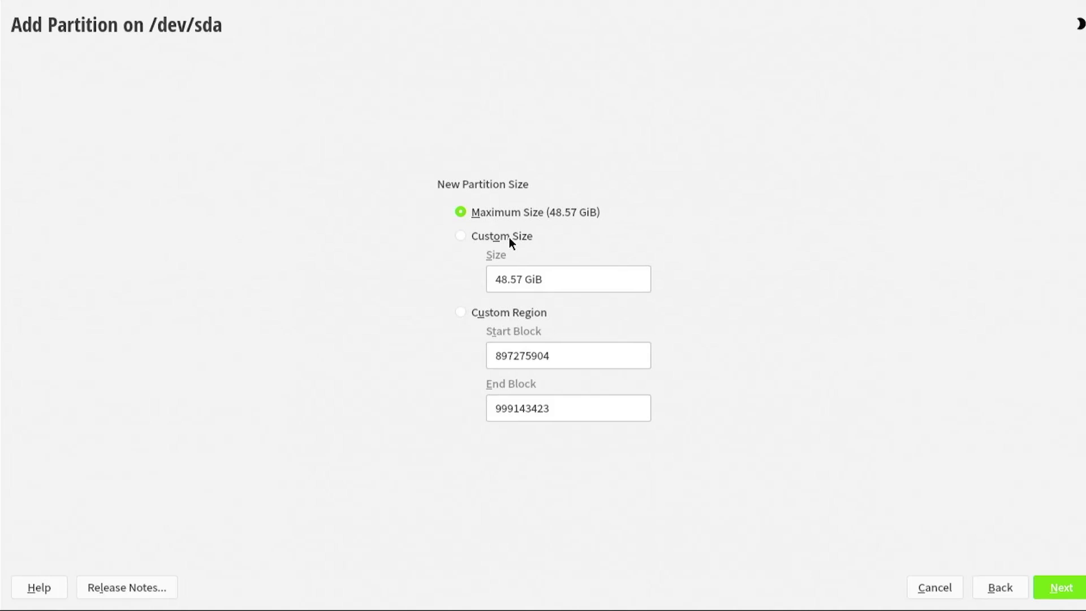
pyautogui.click(509, 237)
pyautogui.moveTo(547, 280); pyautogui.dragTo(418, 265)
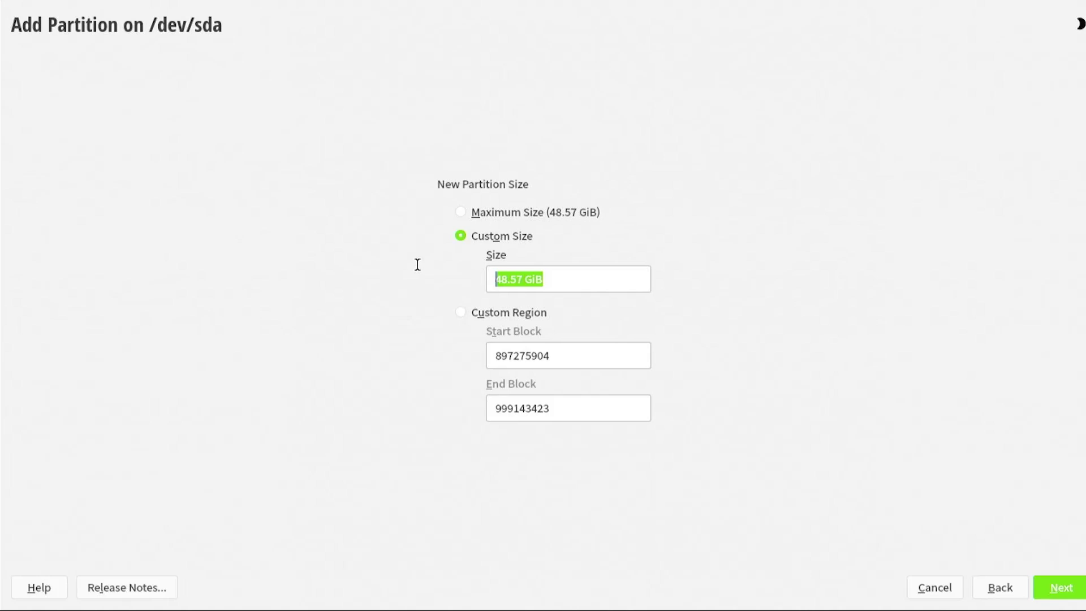
pyautogui.write('512 MiB')
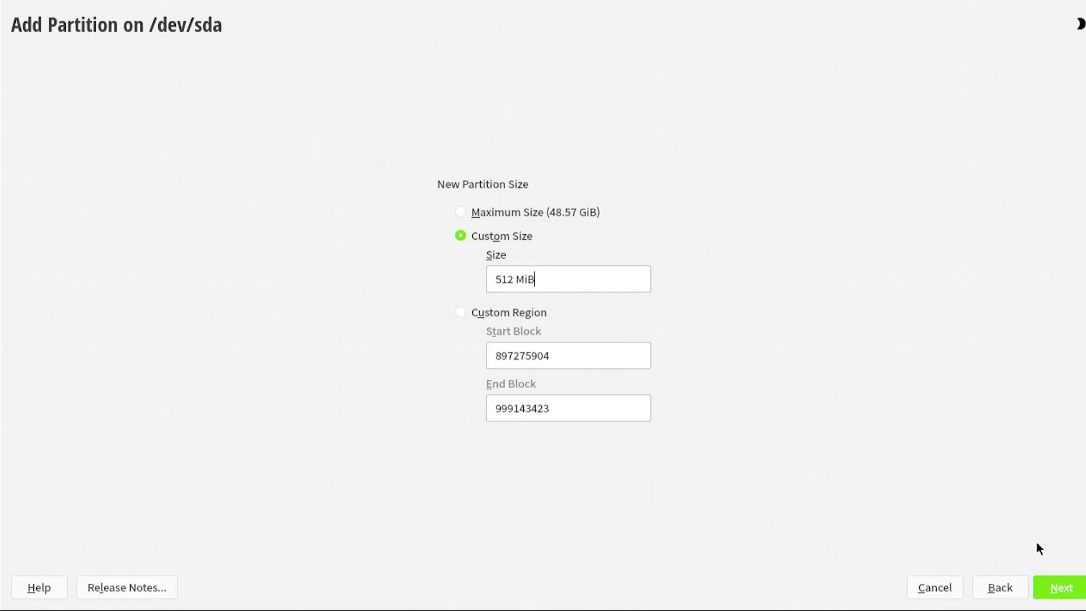
pyautogui.click(1080, 590)
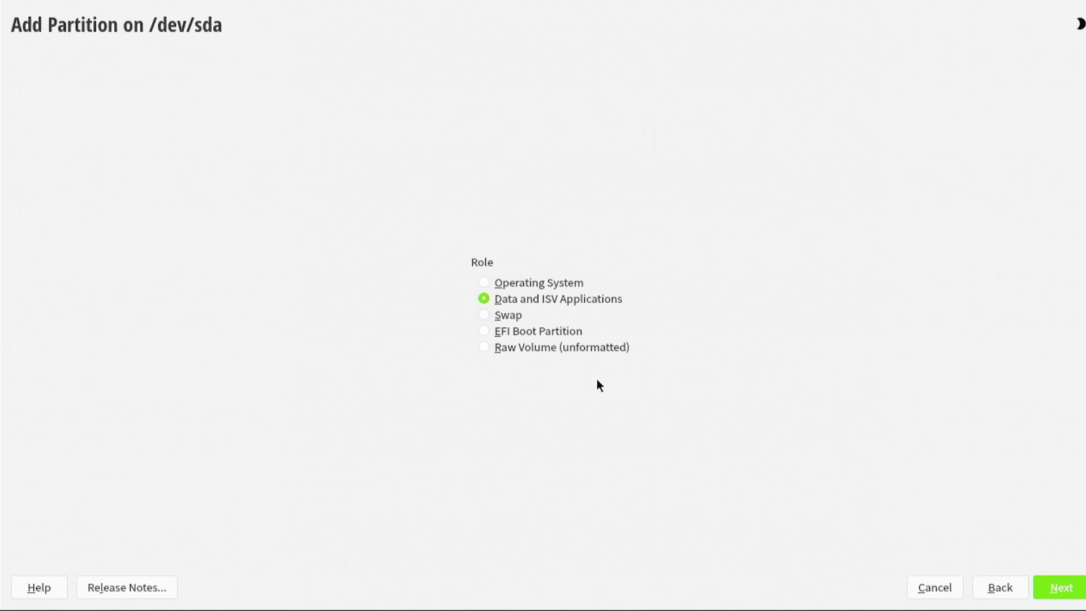
pyautogui.click(528, 331)
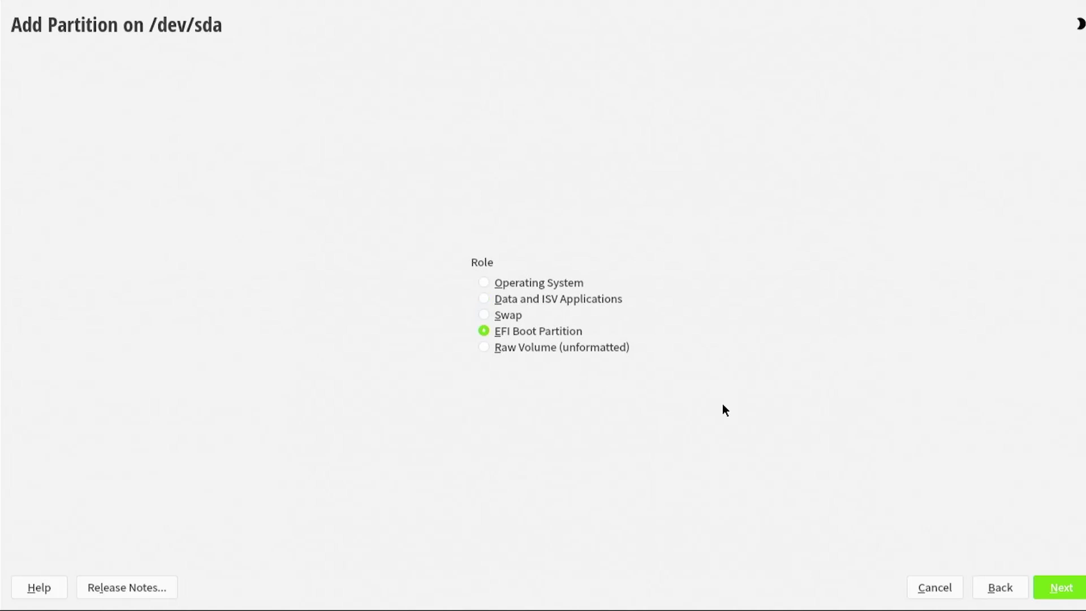
pyautogui.click(1055, 596)
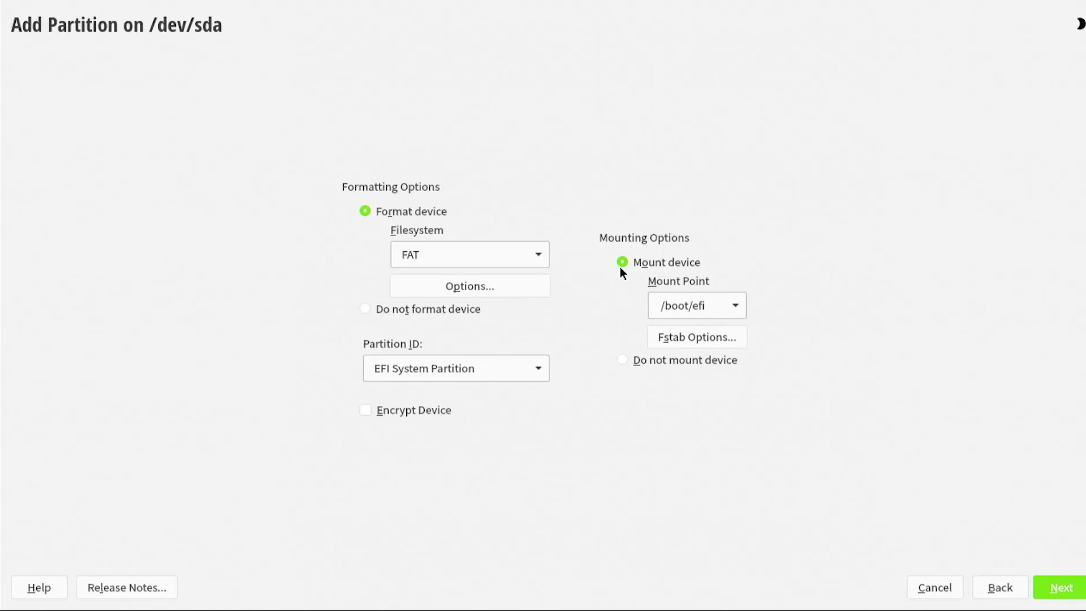
pyautogui.click(696, 339)
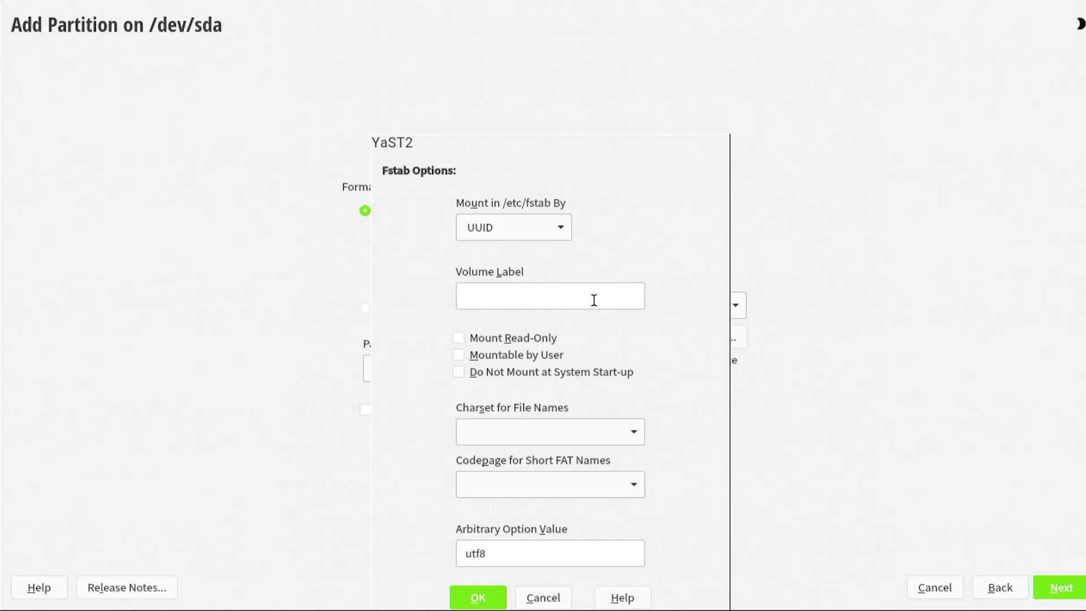
pyautogui.write('EFI_LEAP')
pyautogui.click(481, 600)
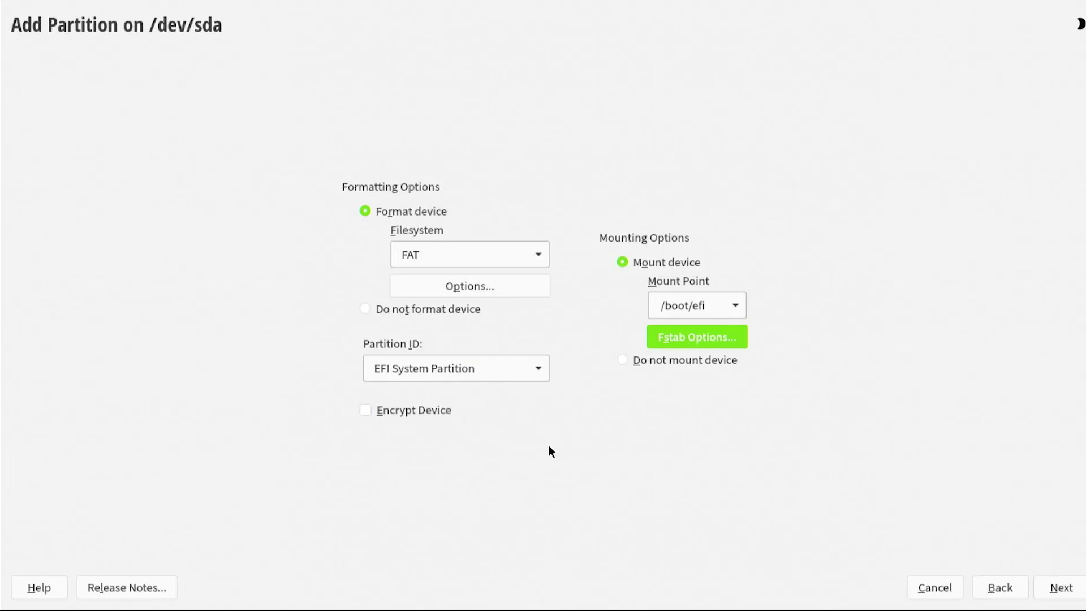
pyautogui.click(1071, 590)
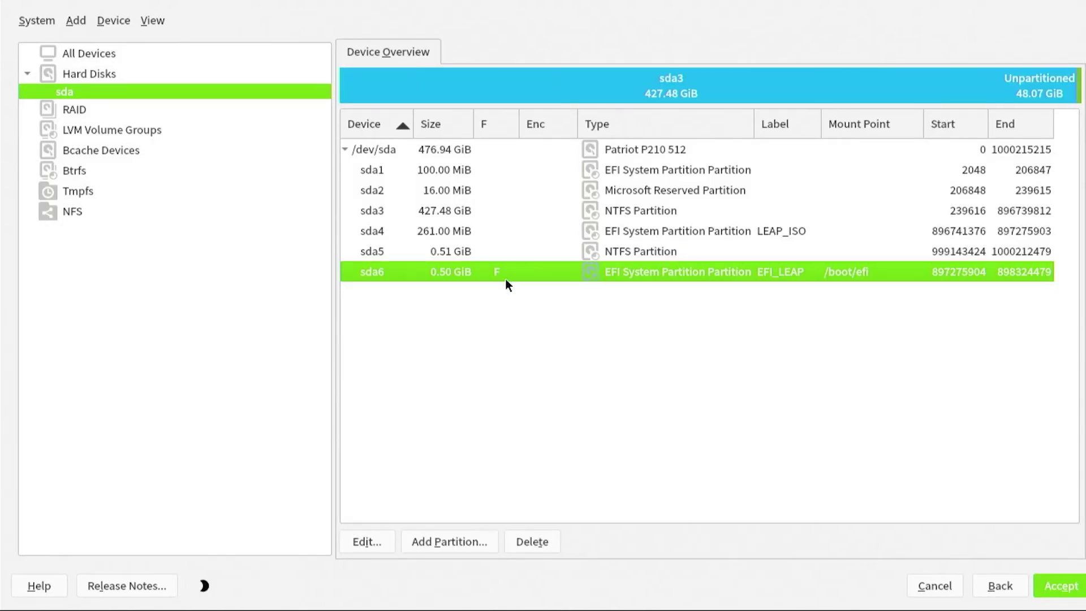
# - Create a 12 GiB swap partition on sda labelled SWAP, then begin another partition in the remaining space
pyautogui.click(457, 542)
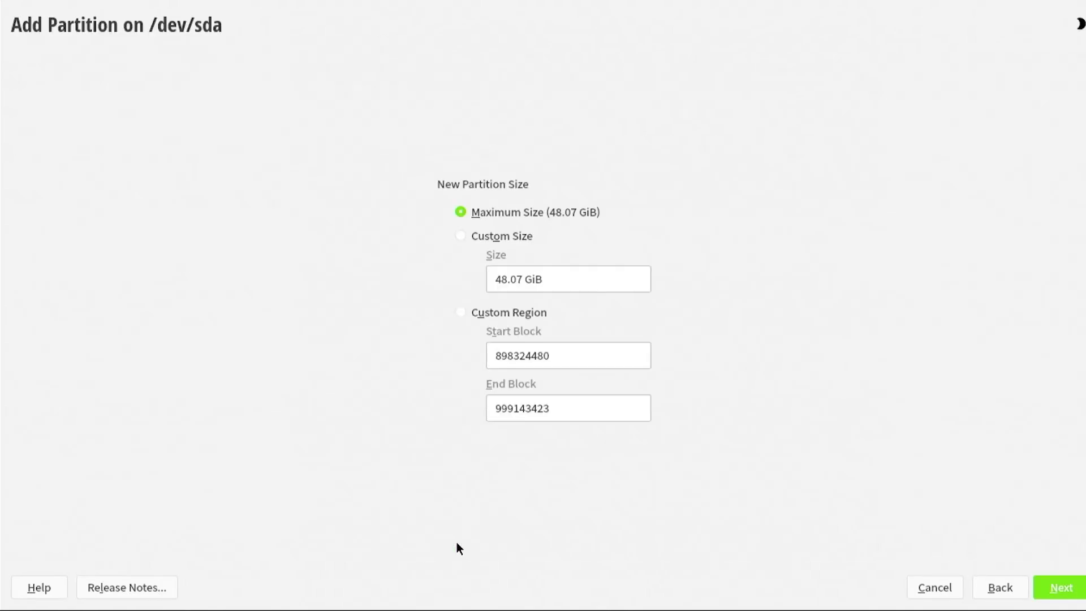
pyautogui.click(505, 236)
pyautogui.moveTo(521, 279); pyautogui.dragTo(479, 279)
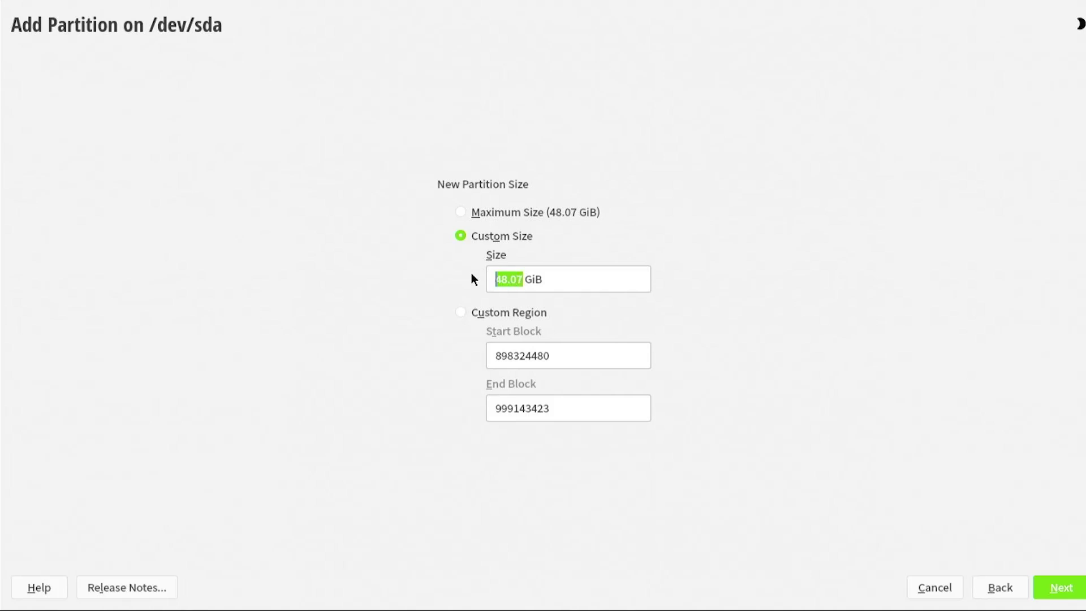
pyautogui.write('12')
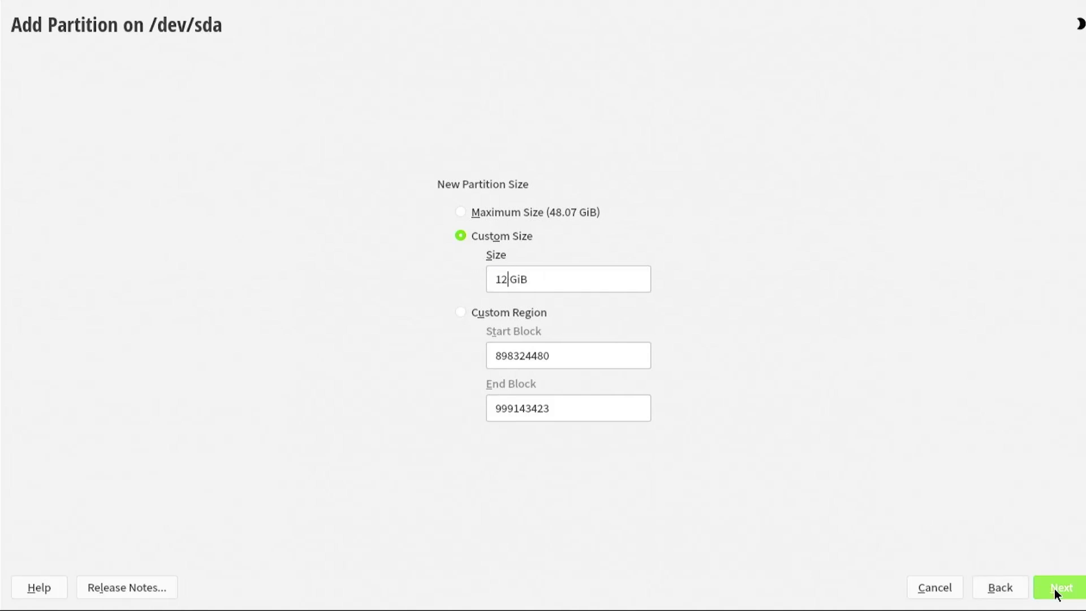
pyautogui.click(1054, 588)
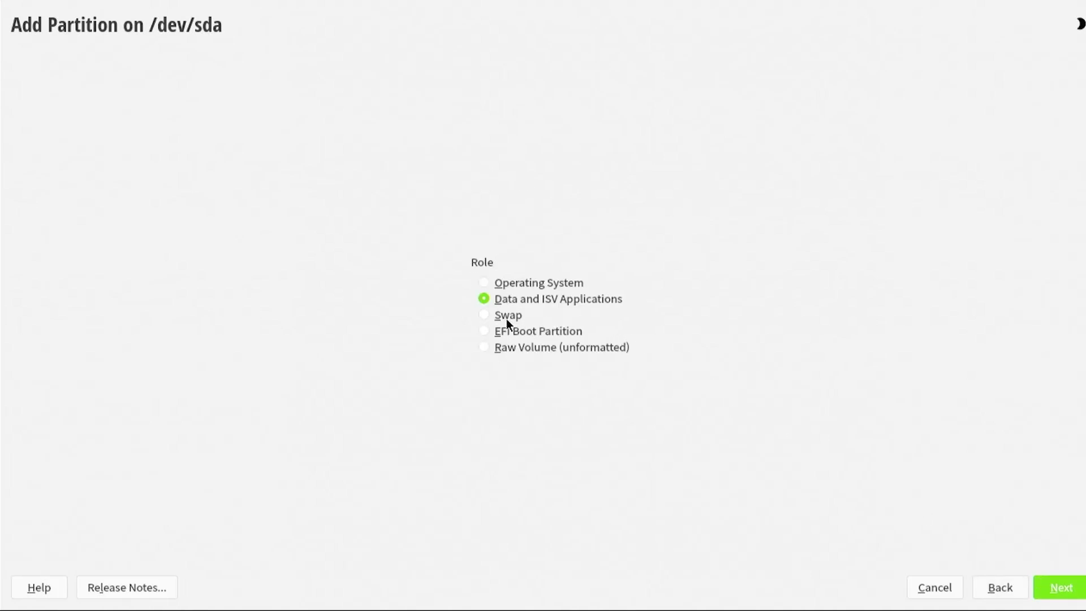
pyautogui.click(1059, 594)
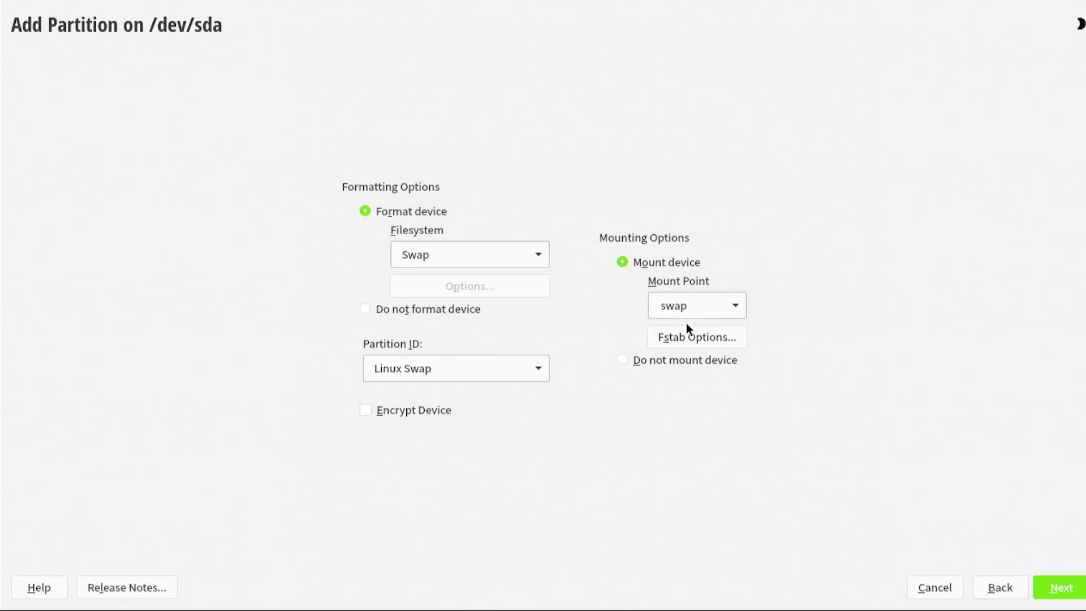
pyautogui.click(685, 340)
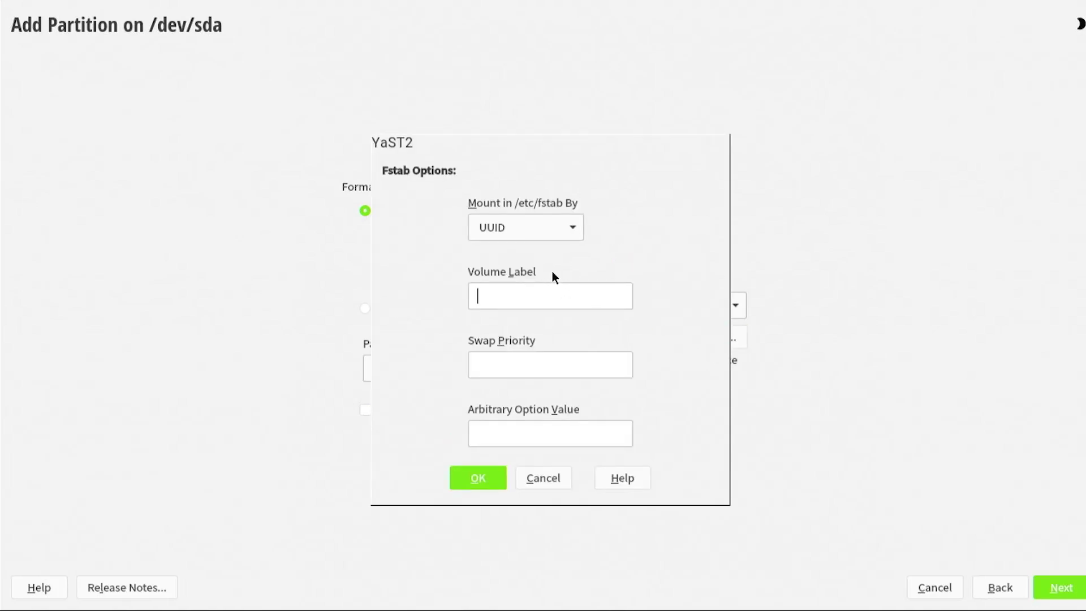
pyautogui.write('SWAP')
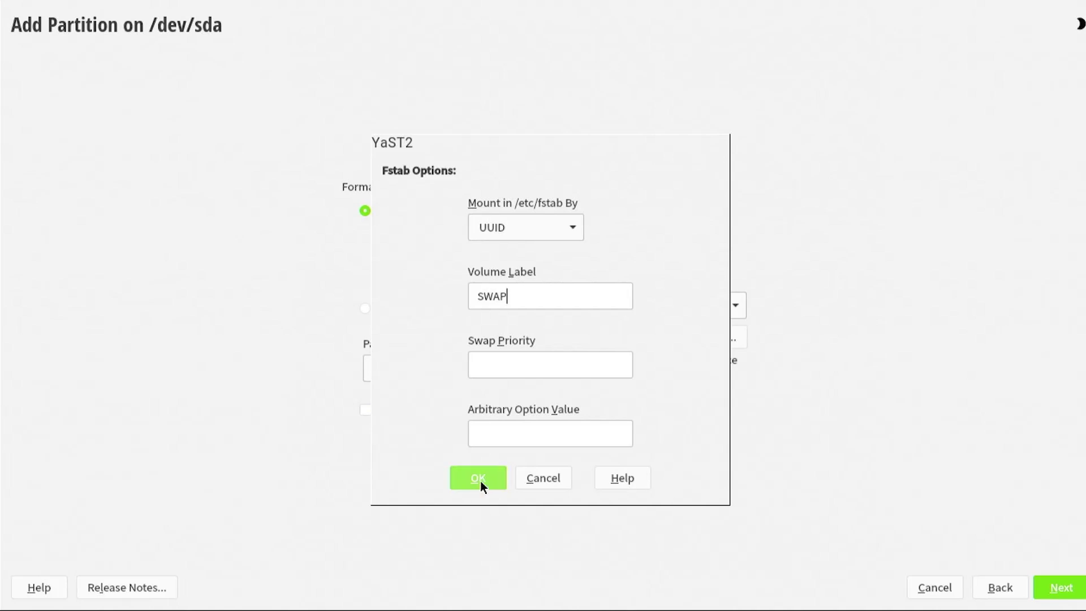
pyautogui.click(479, 481)
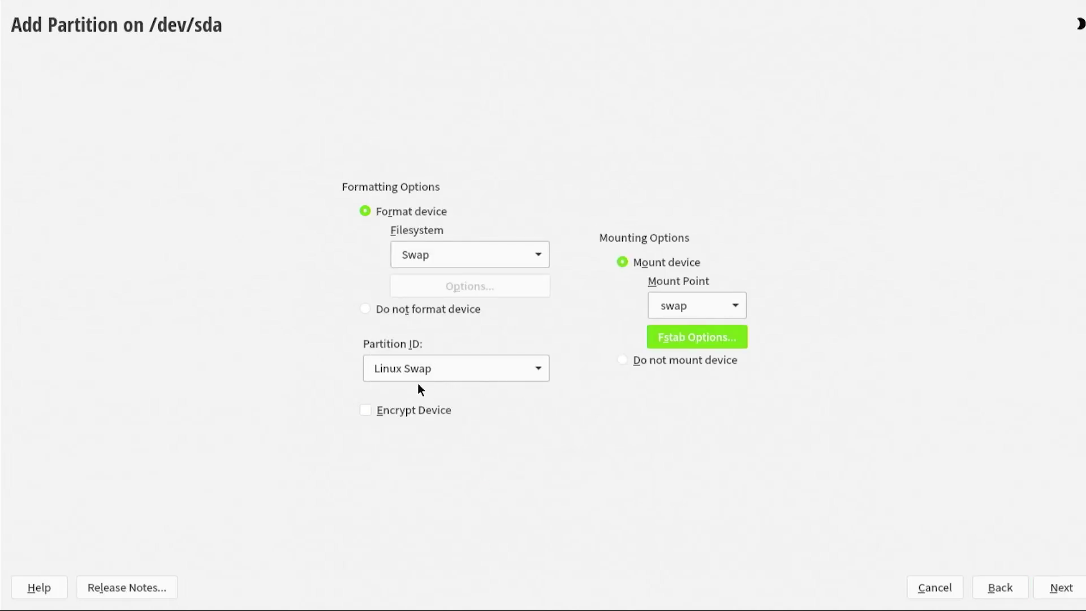
pyautogui.click(1078, 591)
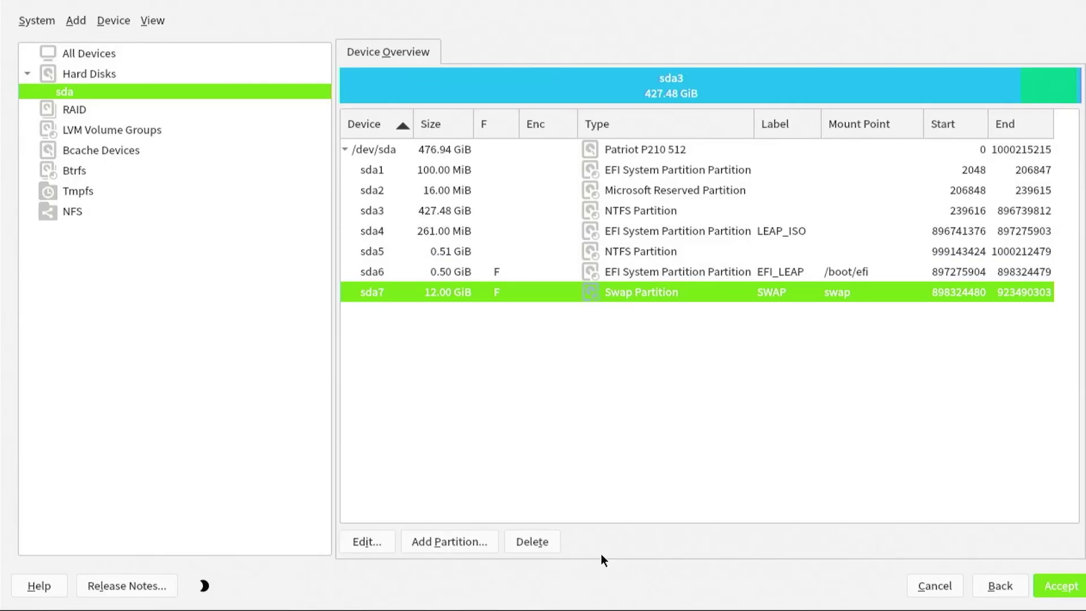
pyautogui.click(450, 542)
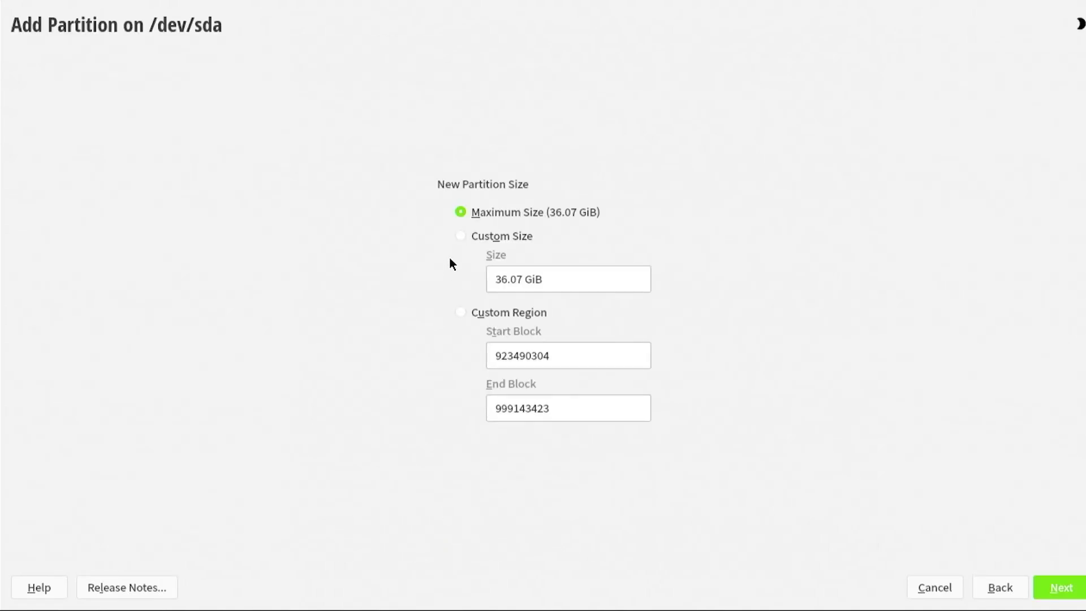
# - Create a maximum-size 36.07 GiB Operating System partition with Ext4, labelled ROOT, mounted at /
pyautogui.click(1050, 589)
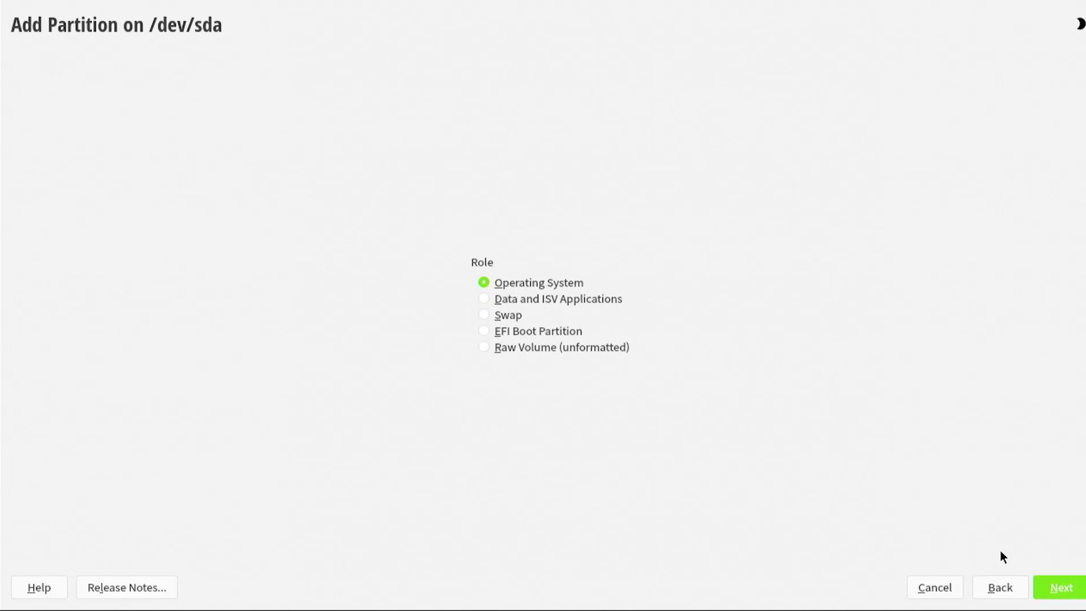
pyautogui.click(1056, 589)
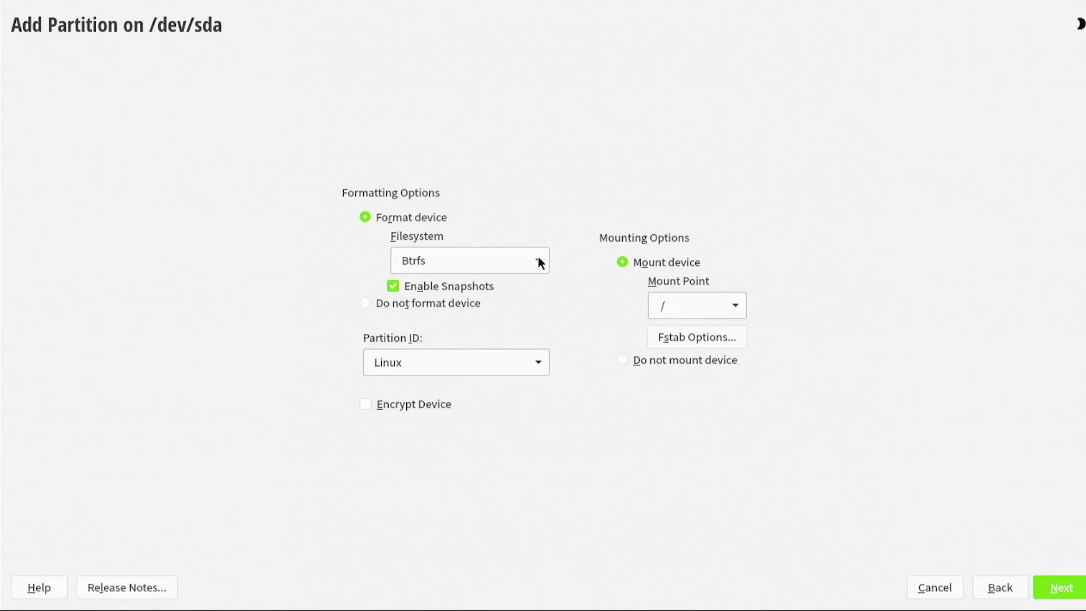
pyautogui.click(539, 262)
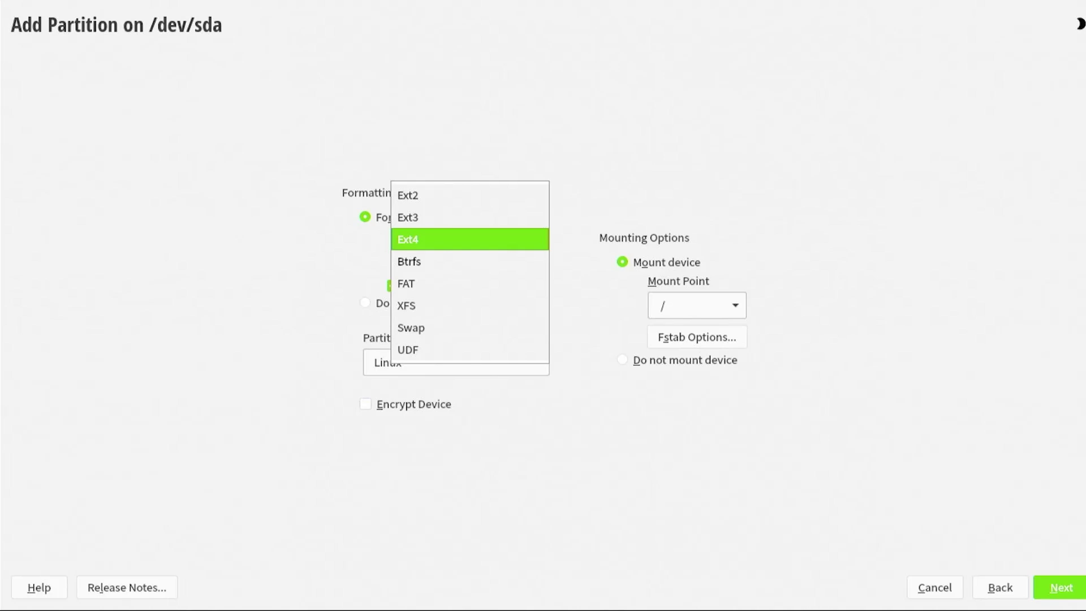
pyautogui.click(559, 254)
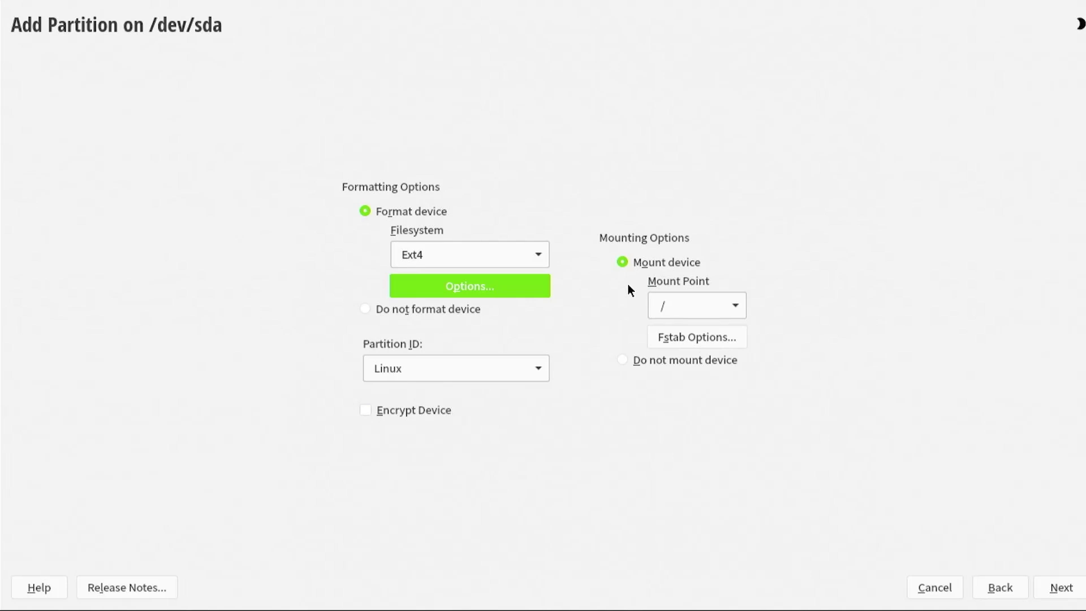
pyautogui.click(691, 337)
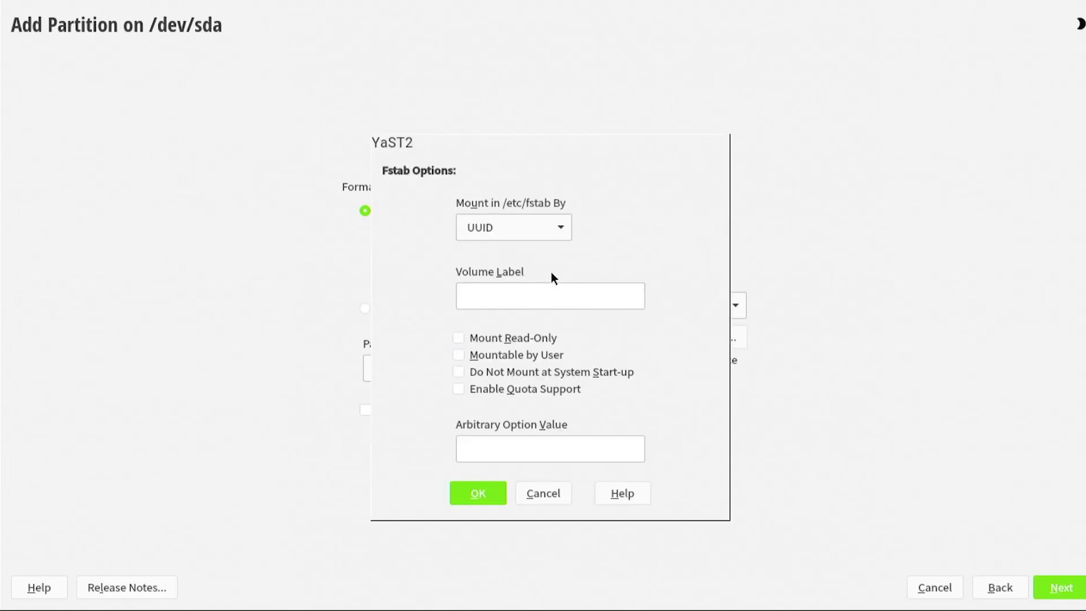
pyautogui.write('ROOT')
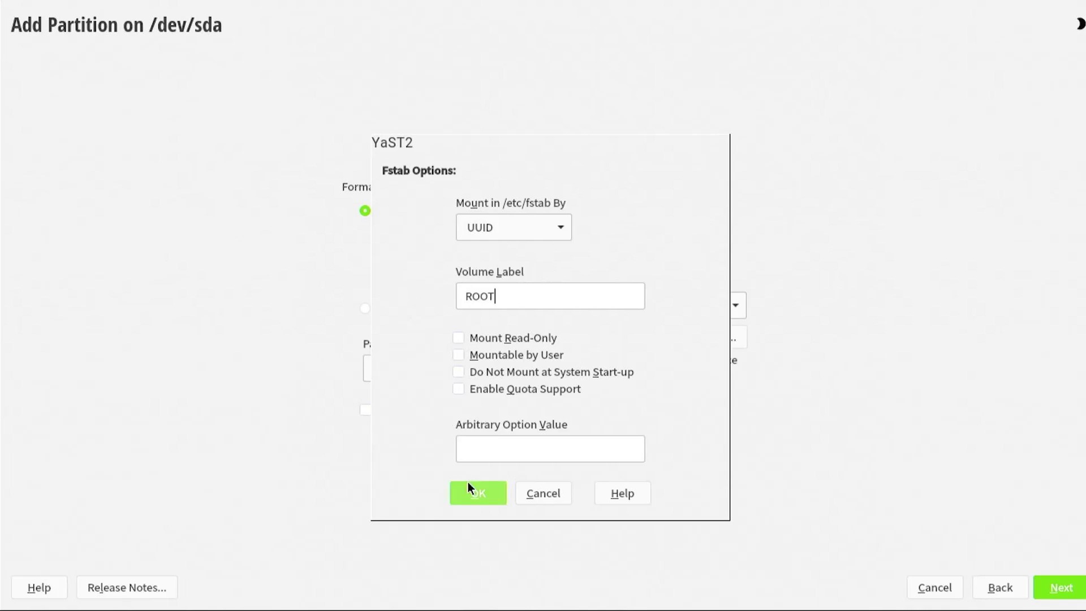
pyautogui.click(472, 492)
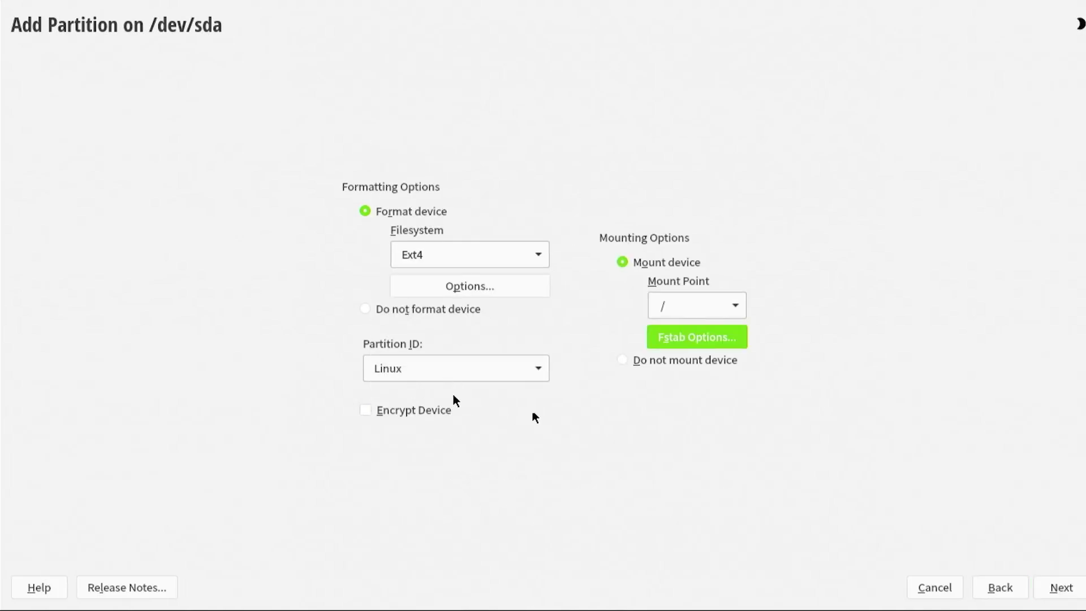
pyautogui.click(1050, 592)
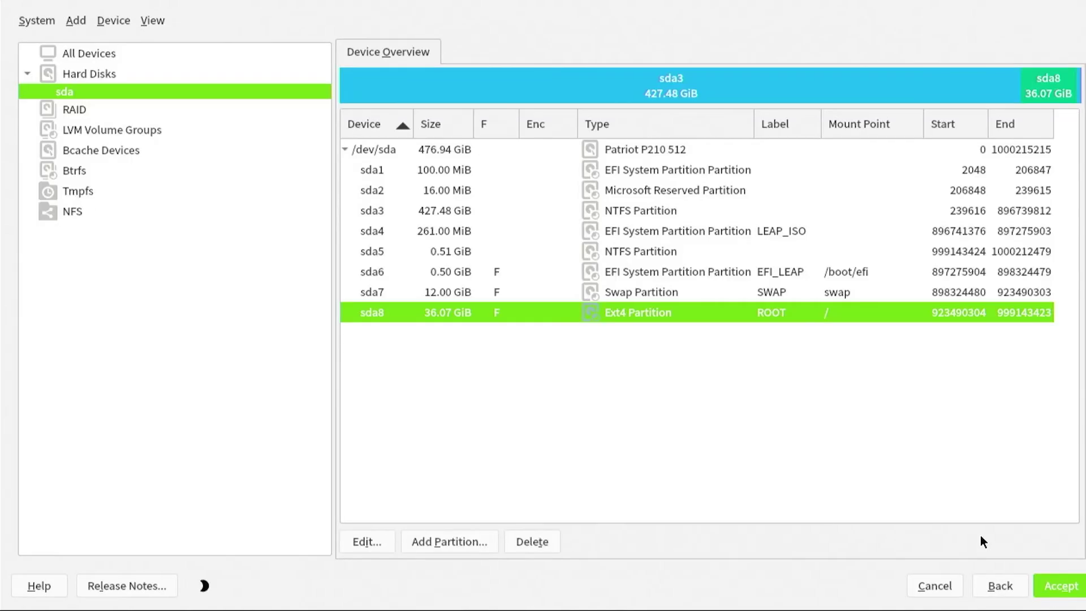
# - Review the new sda6, sda7 and sda8 partitions, accept the layout and pass the partitioning summary
pyautogui.click(823, 270)
pyautogui.click(830, 290)
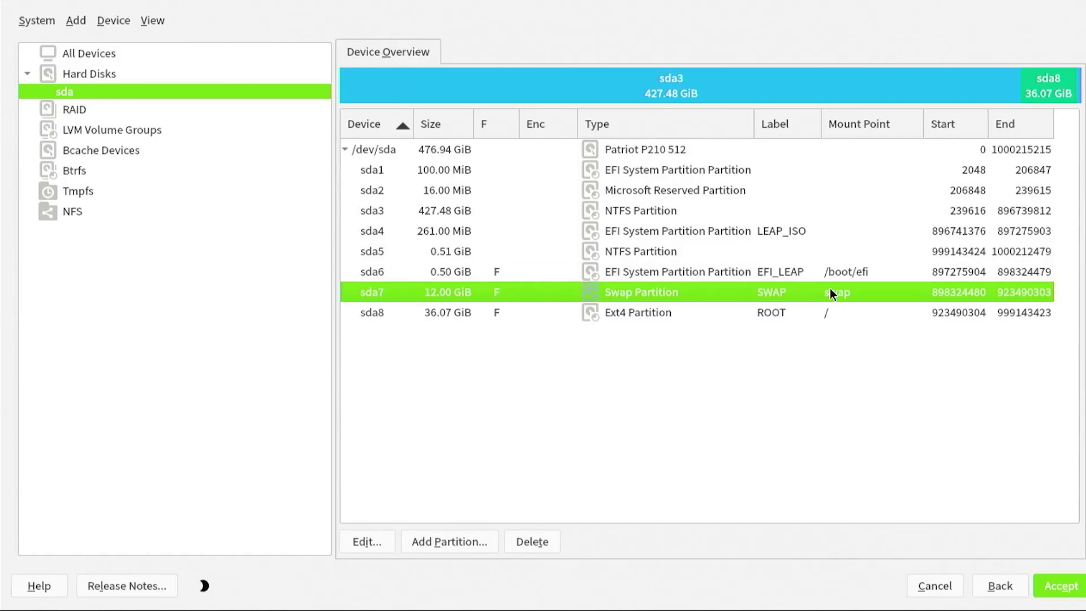
pyautogui.click(839, 315)
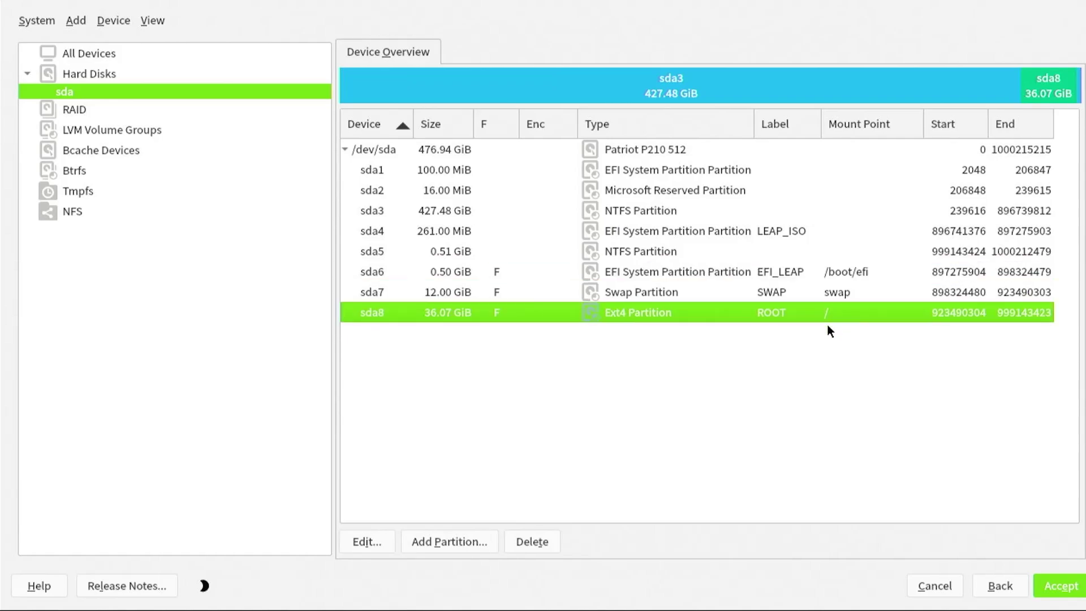
pyautogui.click(1064, 586)
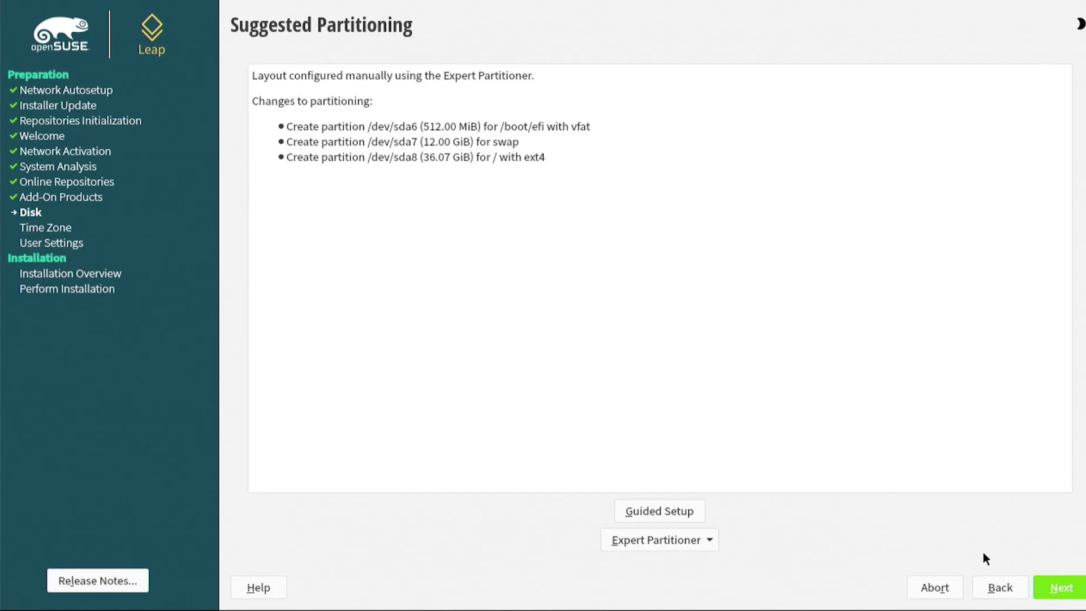
pyautogui.click(1054, 580)
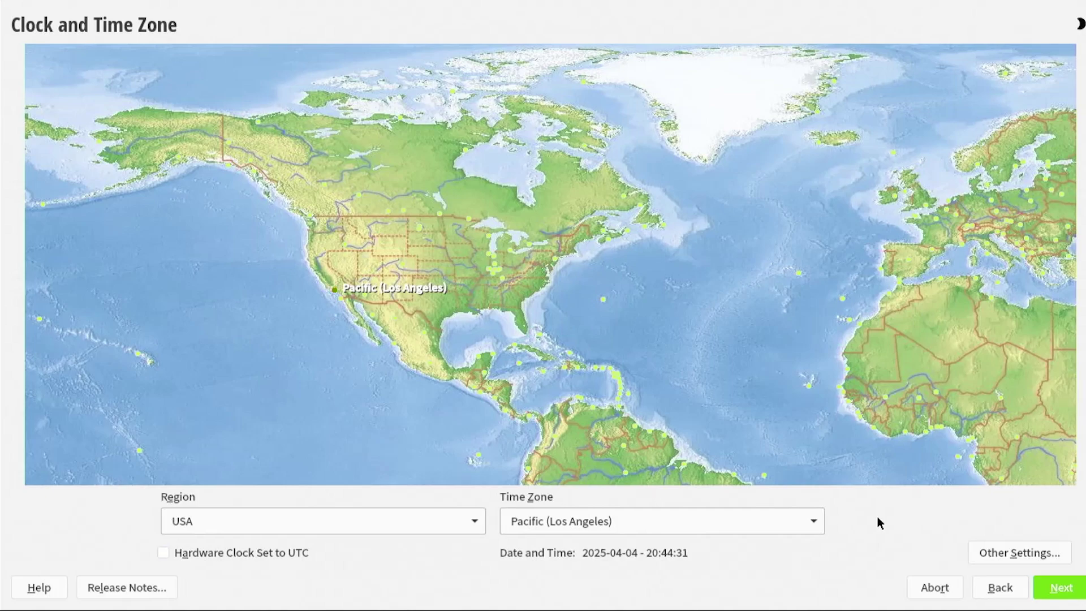
# - Keep the USA / Pacific (Los Angeles) time zone and create the local user without automatic login
pyautogui.click(1056, 586)
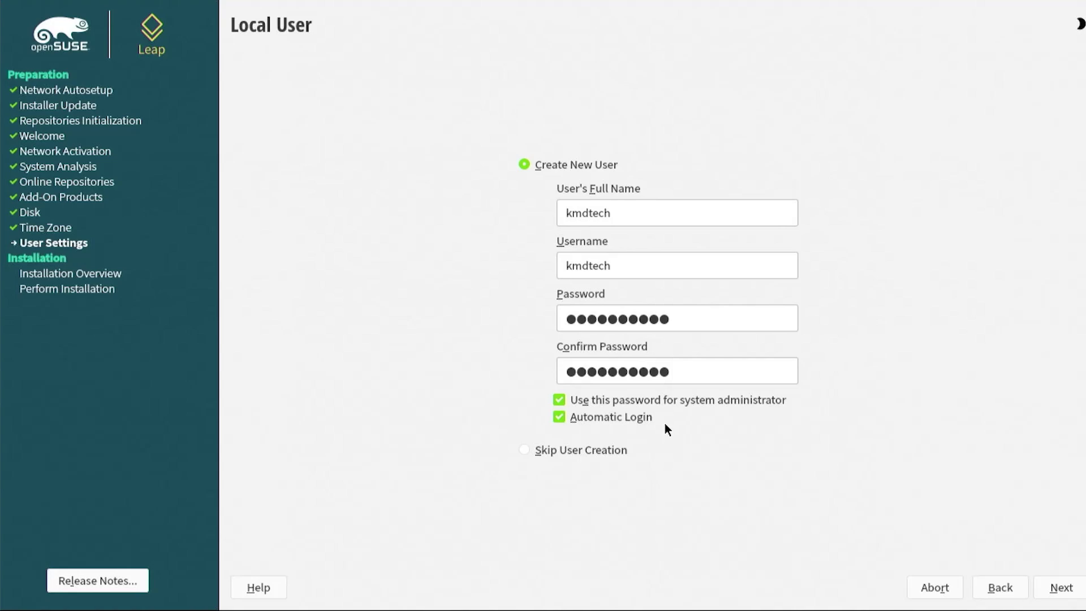
pyautogui.click(560, 421)
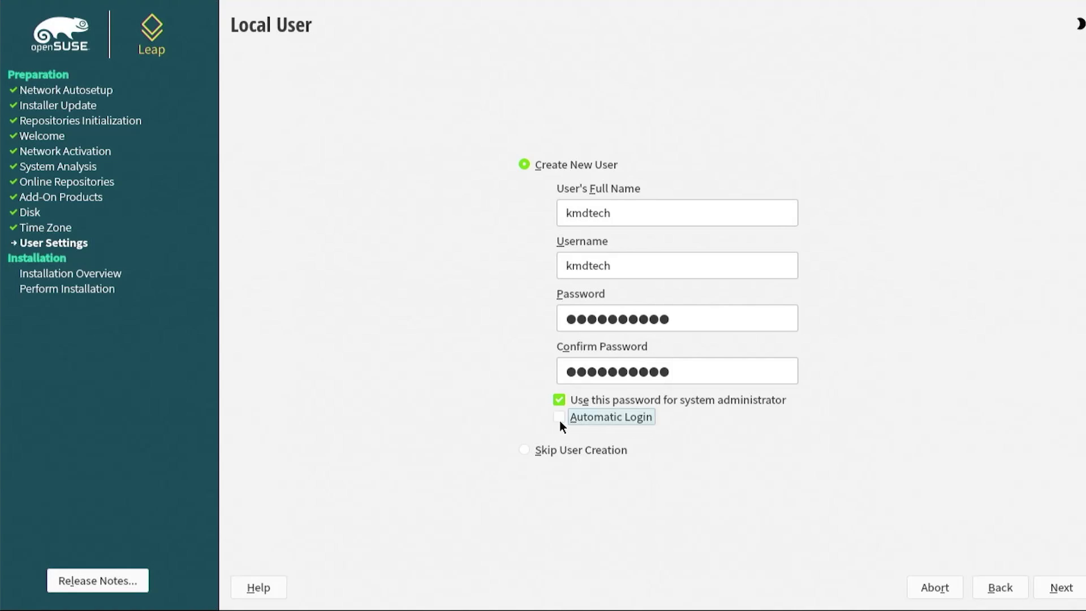
pyautogui.click(1051, 588)
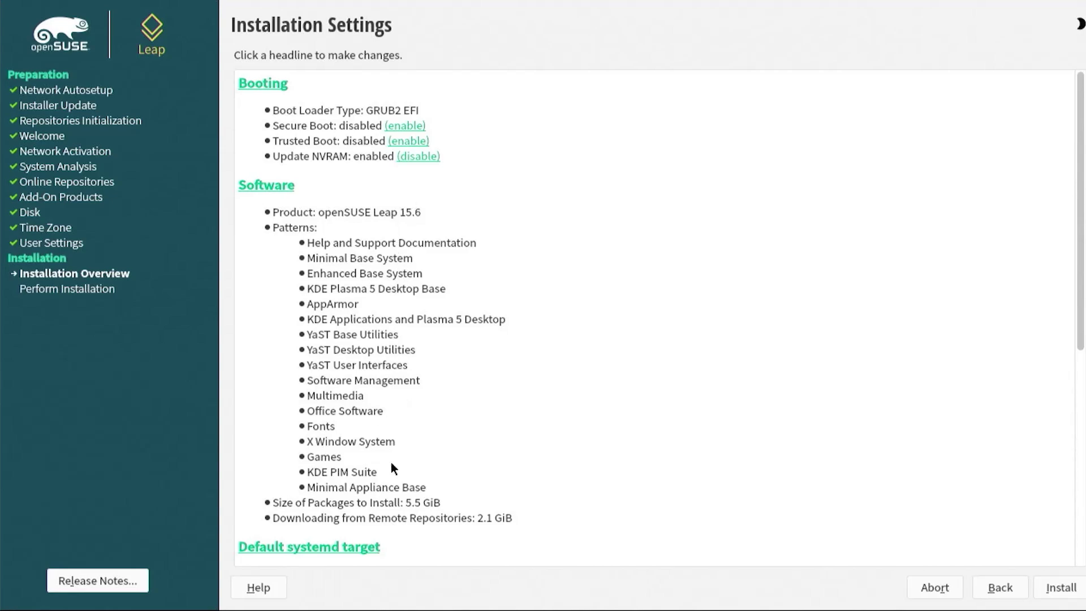
# - Tick the Technical Writing pattern in the Software selection
pyautogui.click(271, 191)
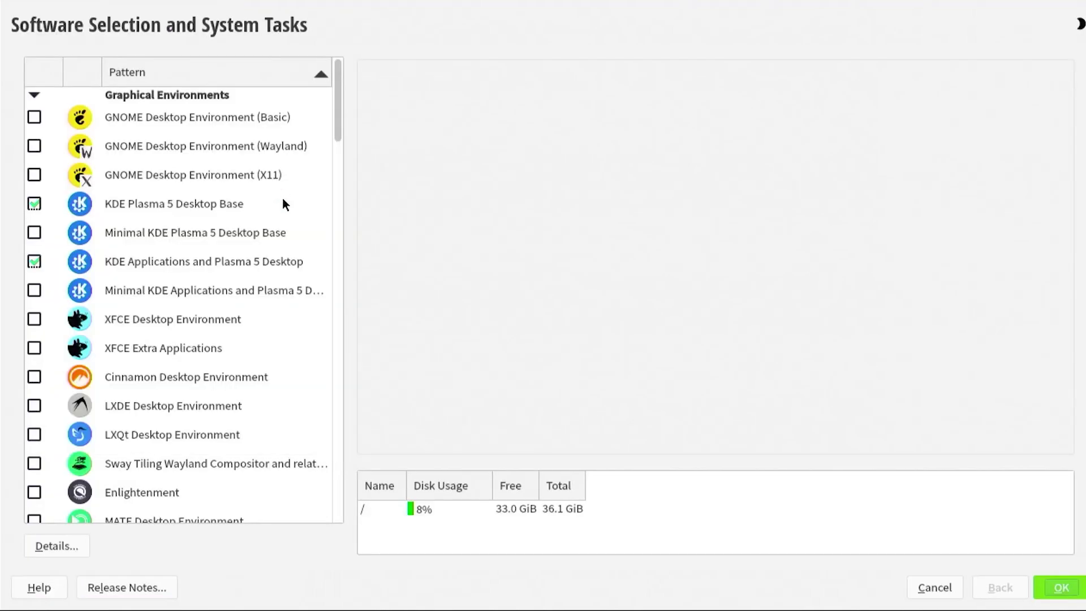
pyautogui.scroll(-7, 272, 245)
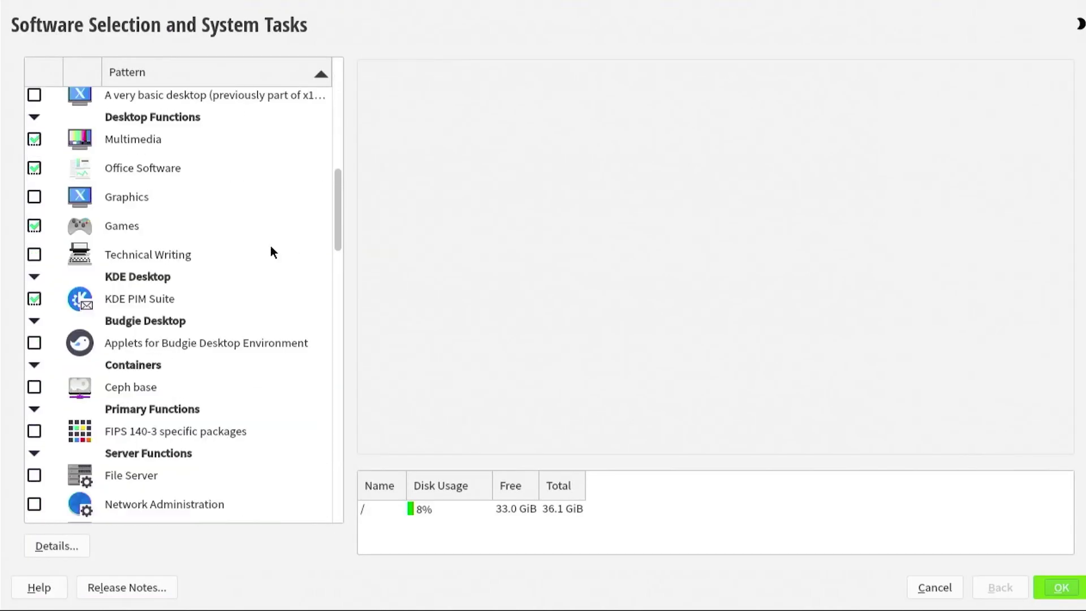
pyautogui.click(33, 255)
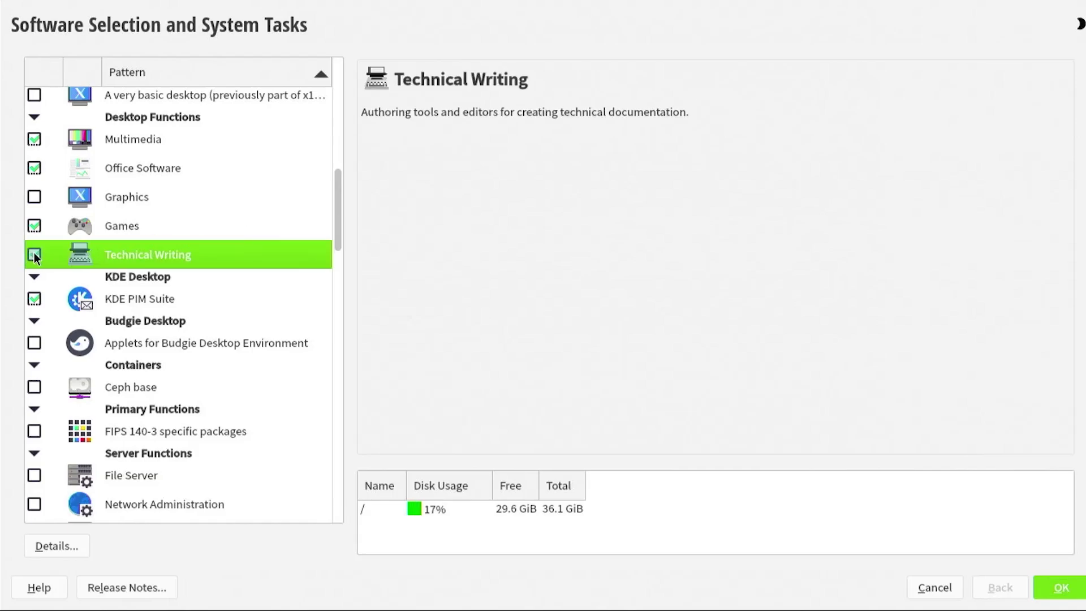
# - Confirm the software selection and review Installation Settings showing Technical Writing and 9 GiB of packages
pyautogui.click(1053, 587)
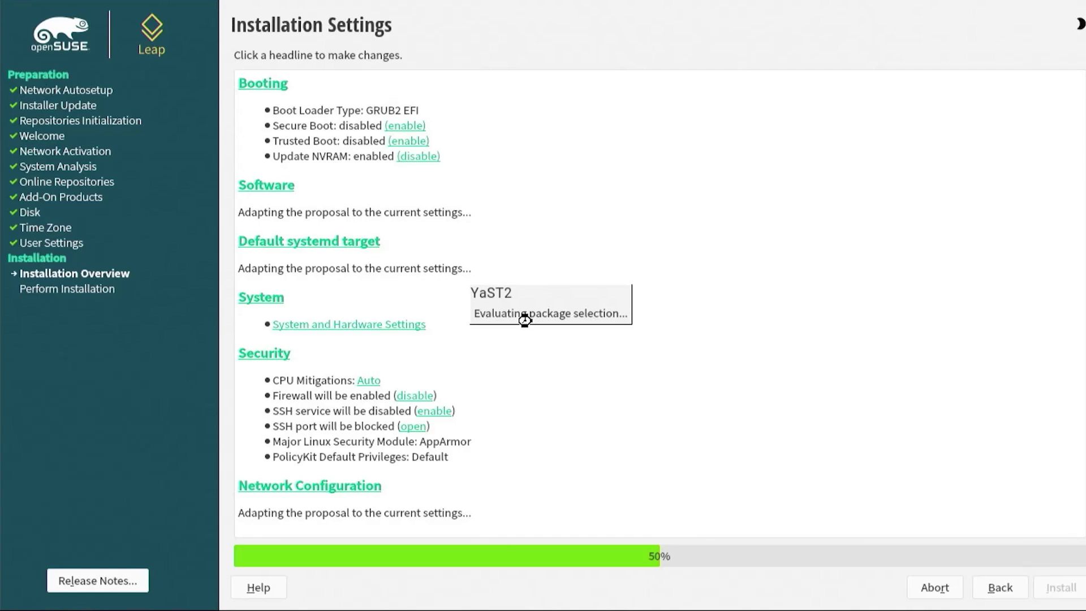
pyautogui.scroll(-3, 521, 320)
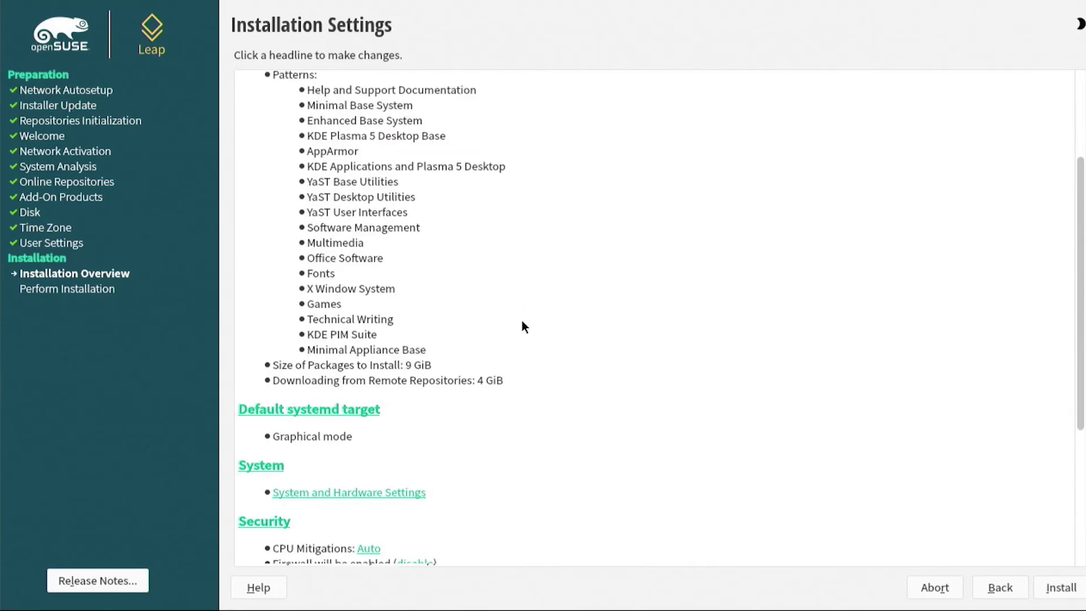
pyautogui.scroll(-5, 522, 322)
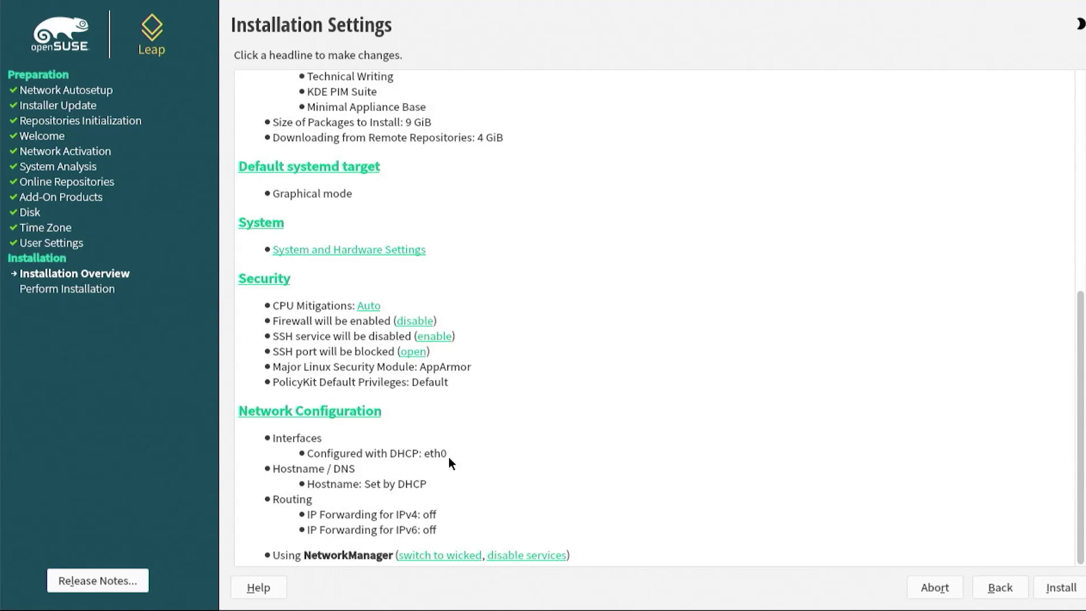
# - Launch and confirm installing openSUSE Leap 15.6 onto the newly created partitions
pyautogui.click(1062, 589)
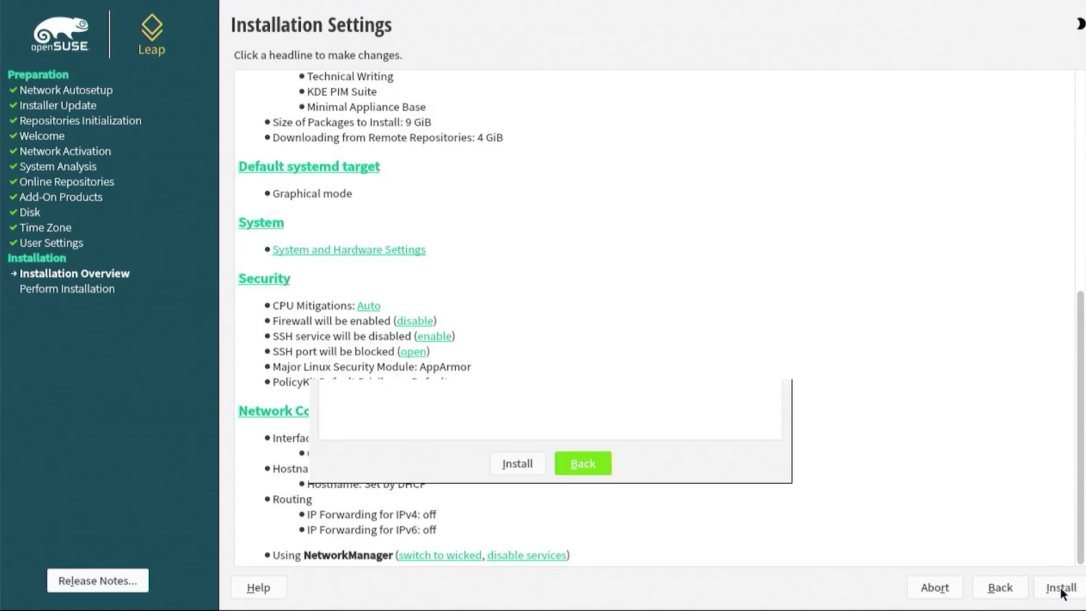
pyautogui.click(522, 464)
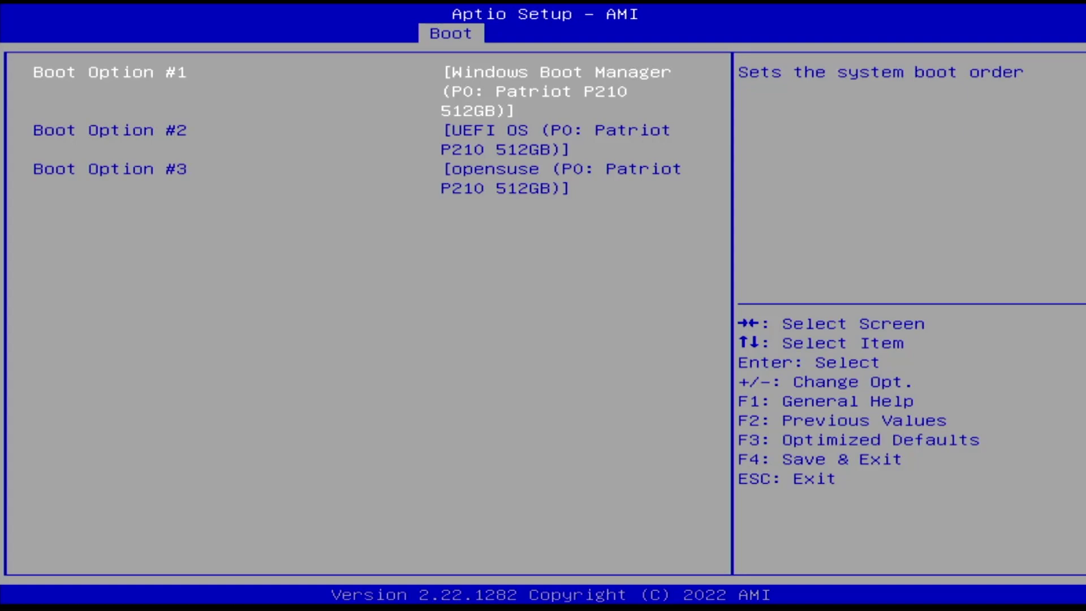
# - Move the opensuse entry from Boot Option #3 to #1, ahead of Windows Boot Manager
pyautogui.press('Down')
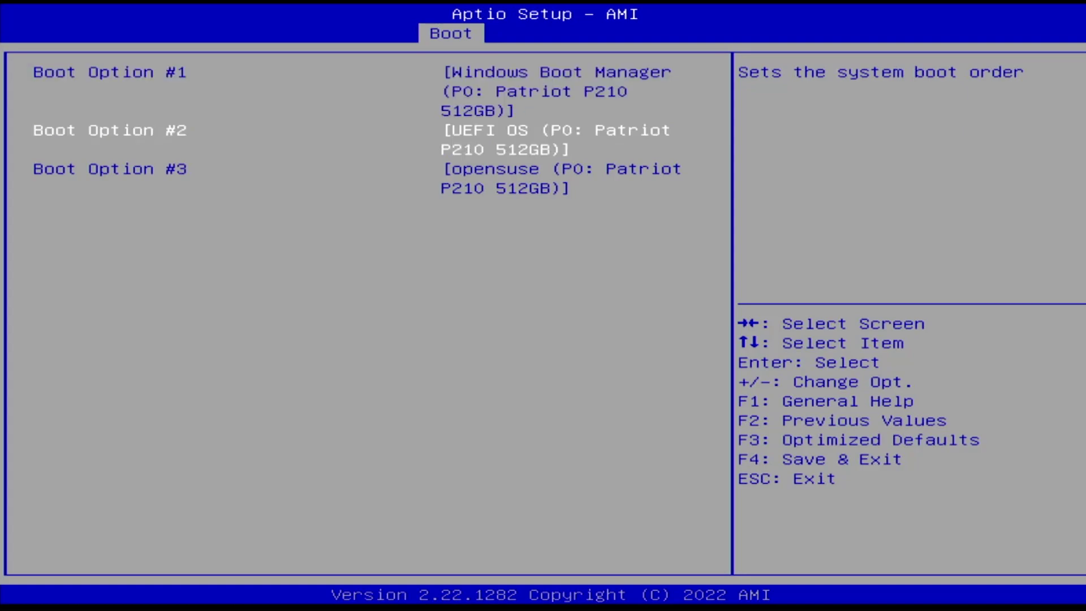
pyautogui.press('Down')
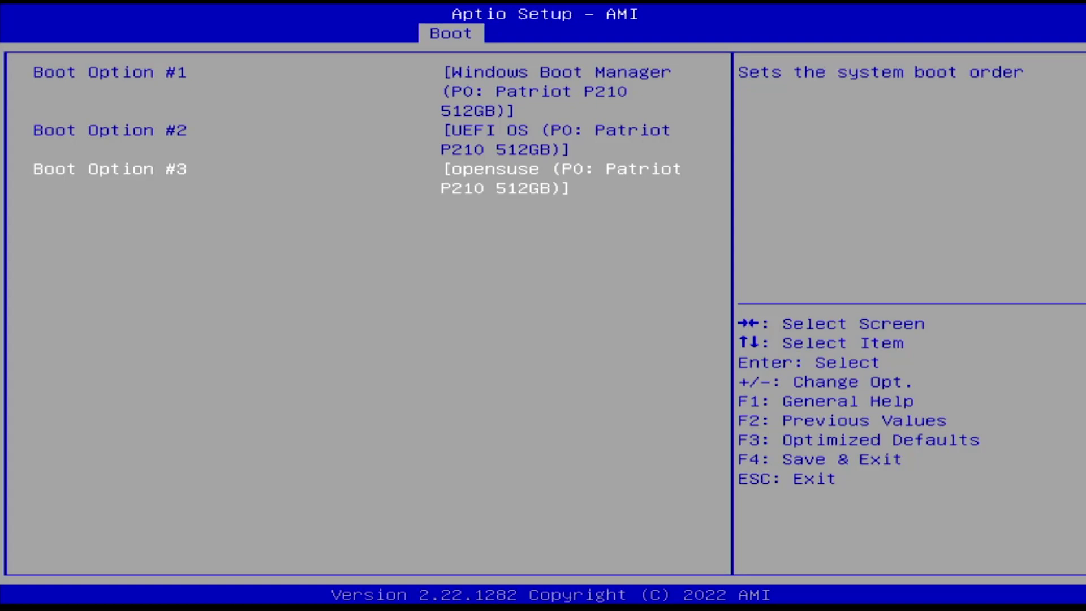
pyautogui.press('+')
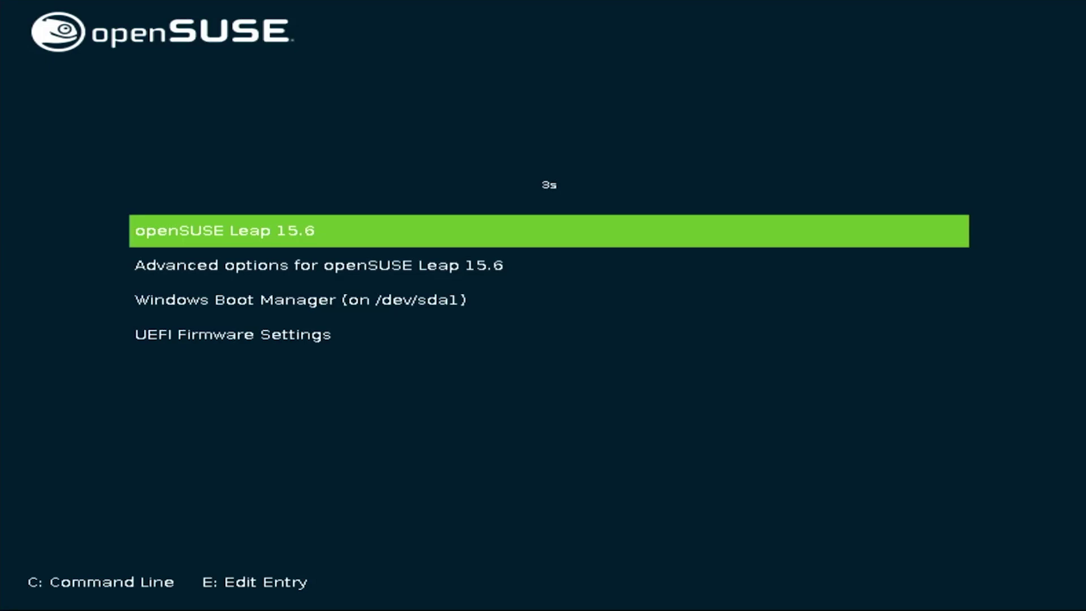
# - Check the Windows entry in GRUB, log in to openSUSE with the account password, and close the Welcome window
pyautogui.press('Down')
pyautogui.press('Down')
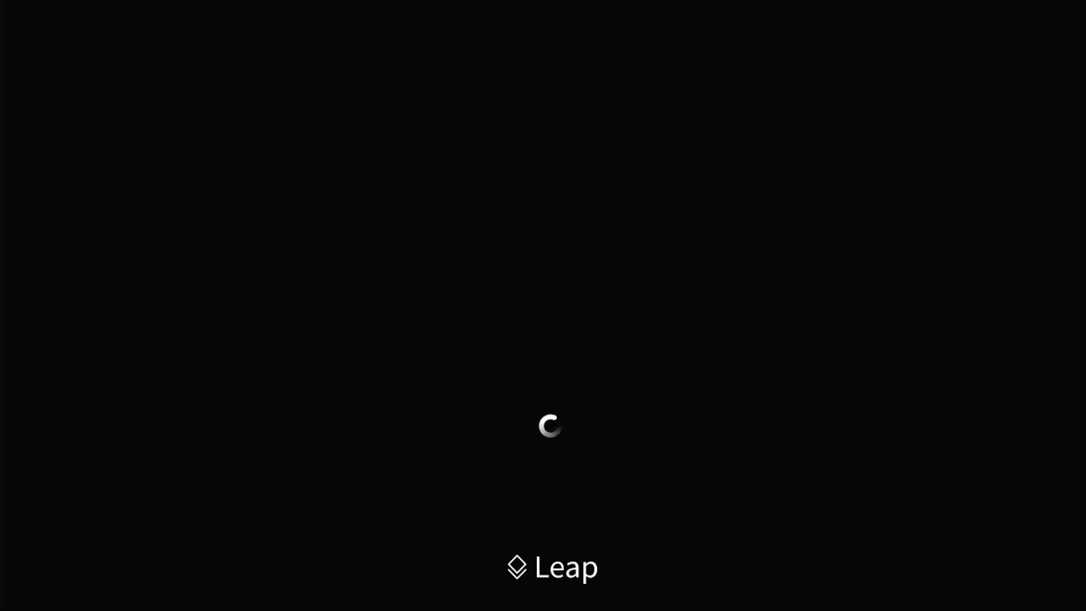
pyautogui.write('***********')
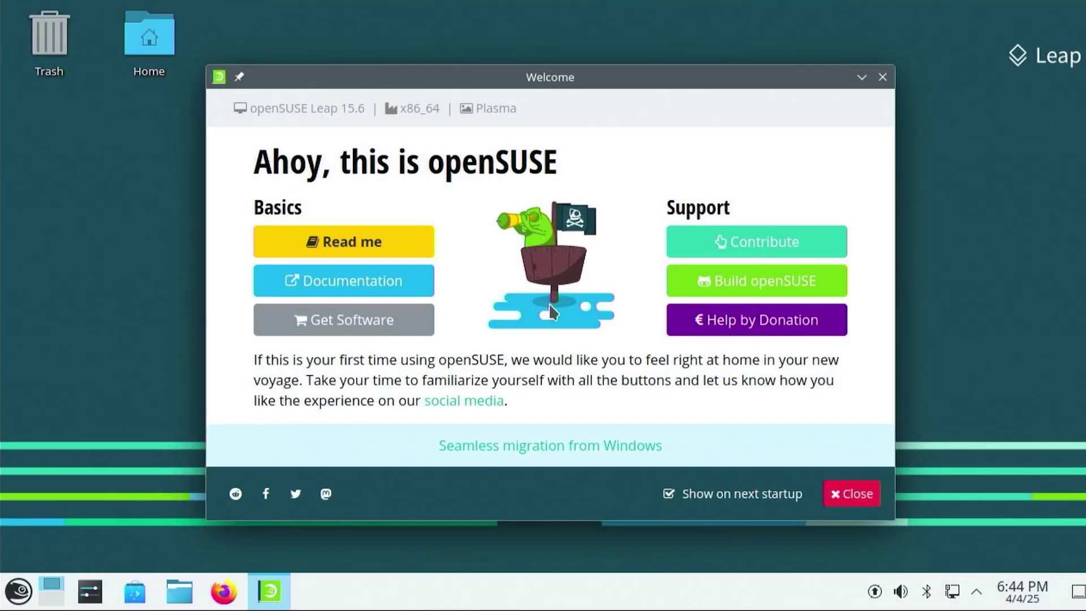
pyautogui.click(878, 80)
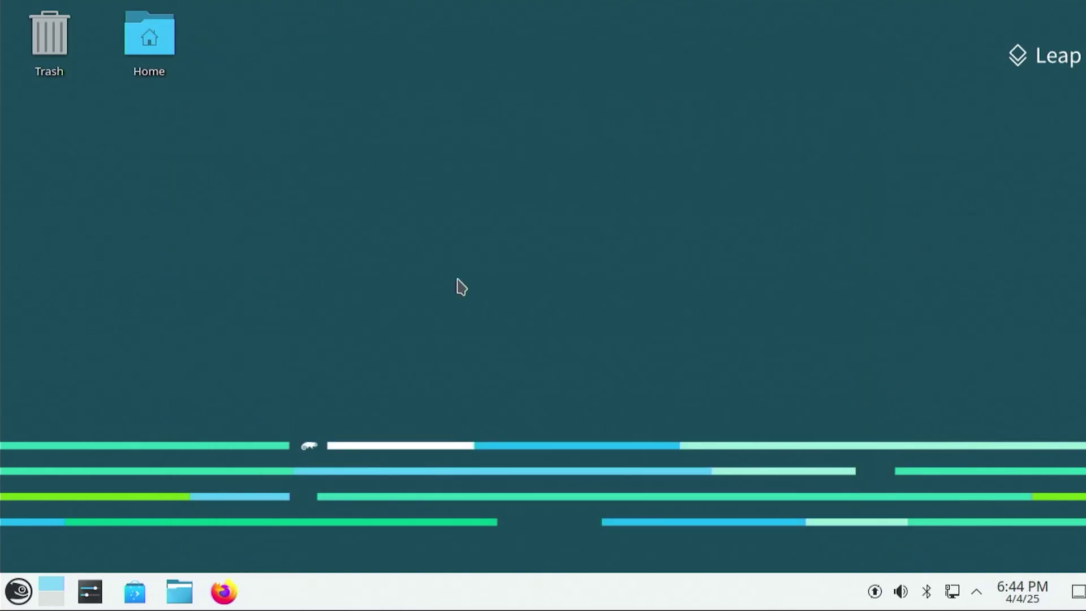
# - Restart from the Application Launcher and boot Windows Boot Manager from the GRUB menu
pyautogui.click(12, 594)
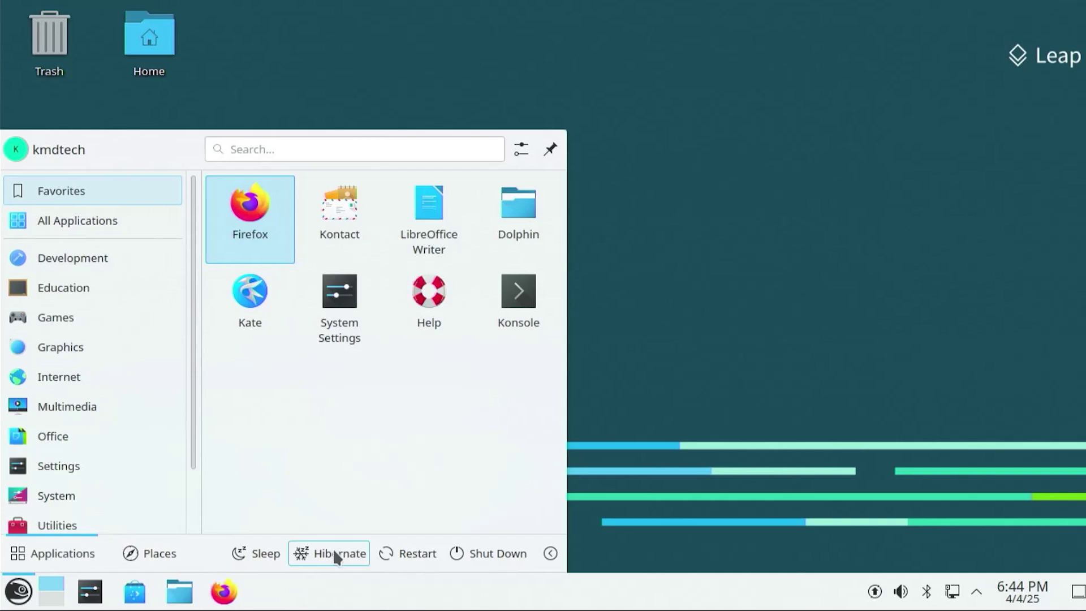
pyautogui.click(395, 554)
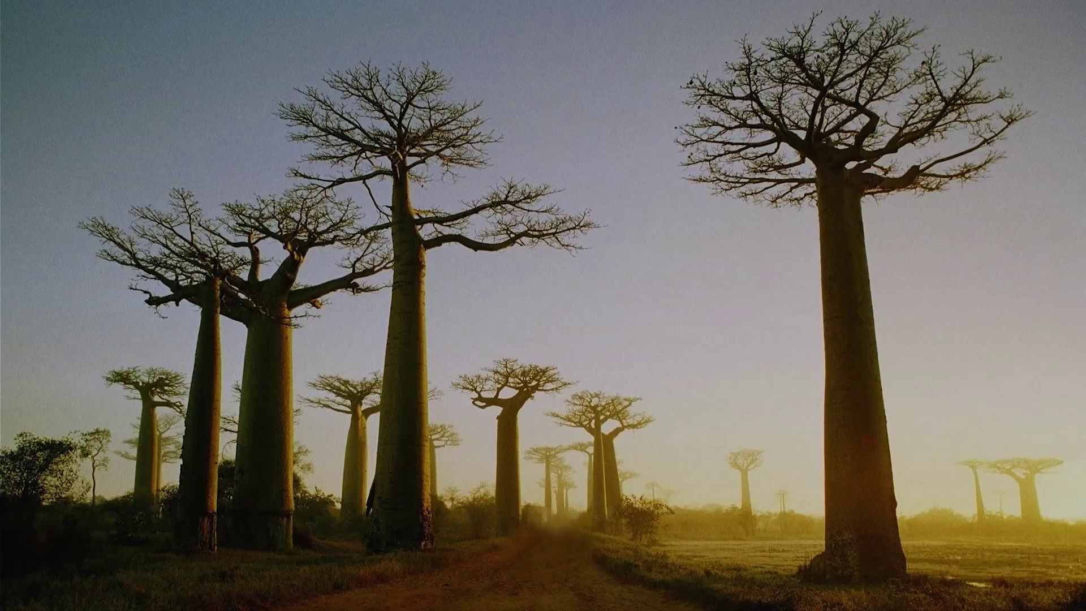
pyautogui.press('Return')
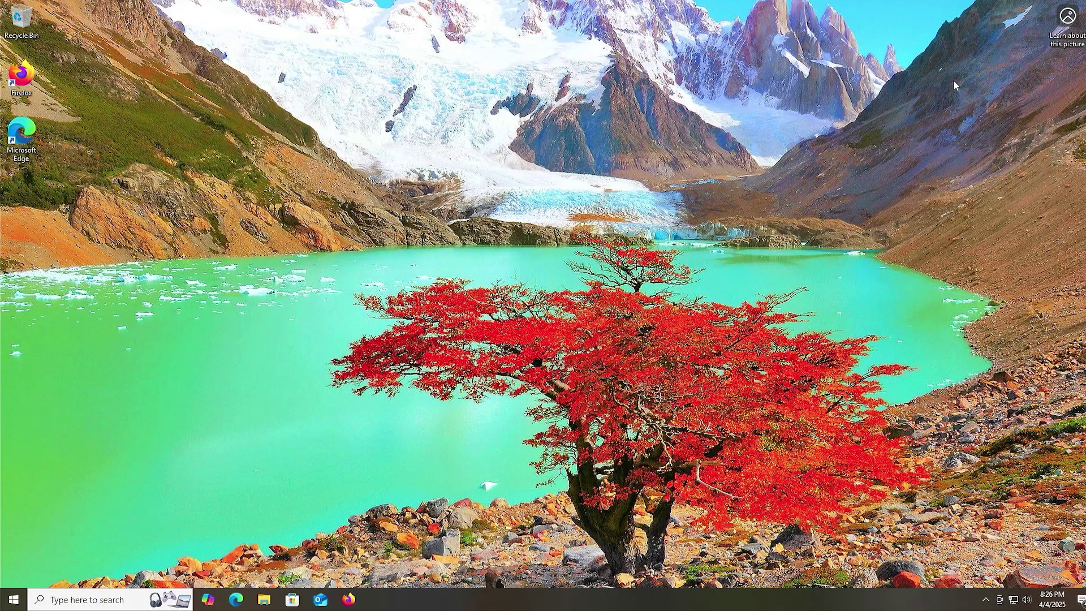
# - Open Disk Management by searching 'disk ma' from the Start menu
pyautogui.press('super')
pyautogui.write('disk ma')
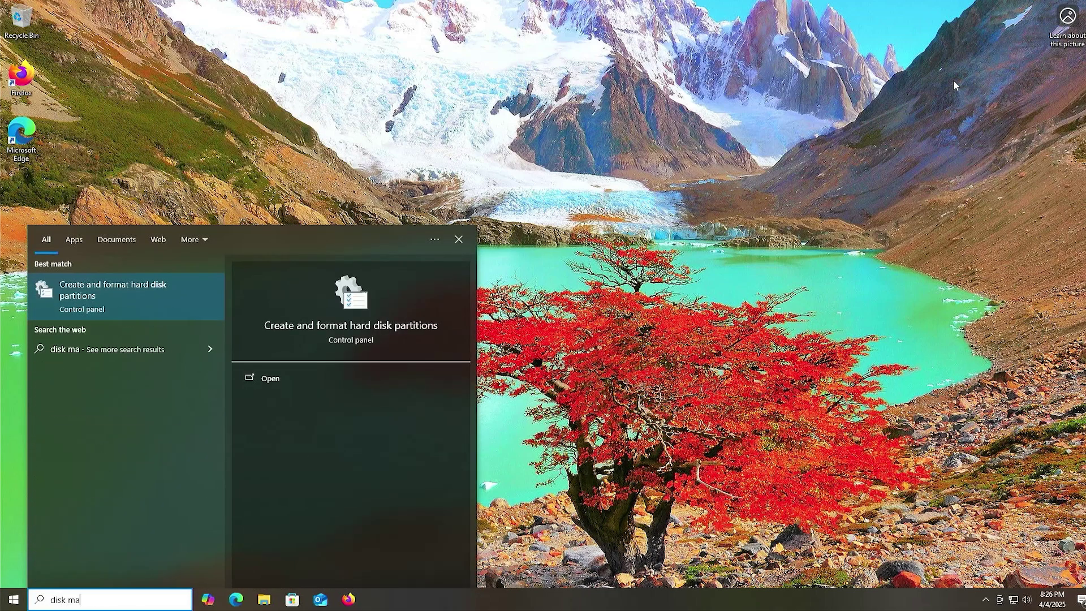
pyautogui.press('Return')
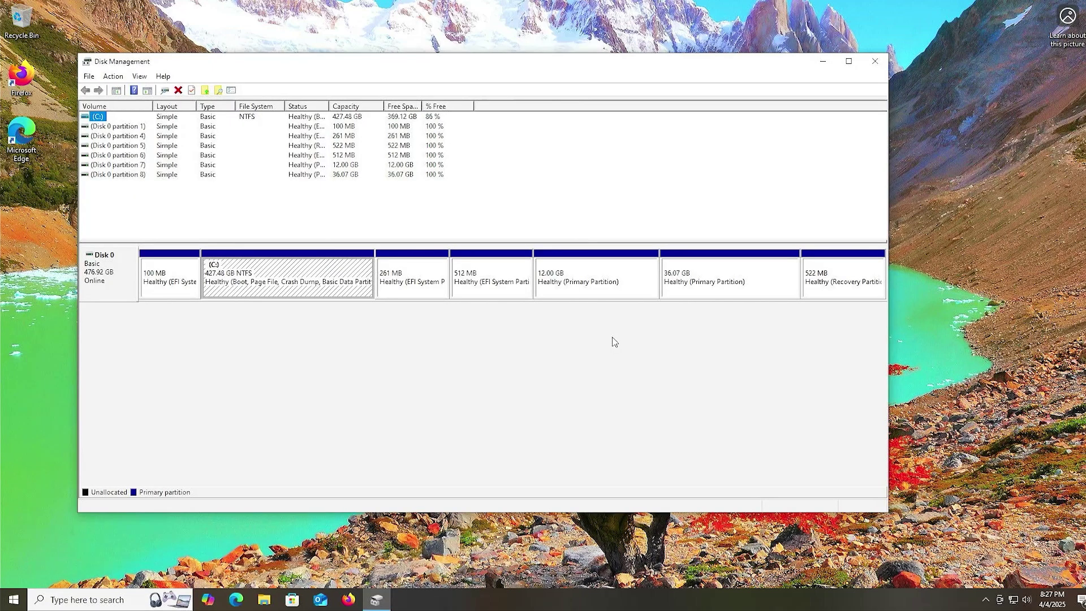
# - Inspect the 512 MB EFI, 12.00 GB swap, 36.07 GB root and 261 MB EFI partitions
pyautogui.click(519, 295)
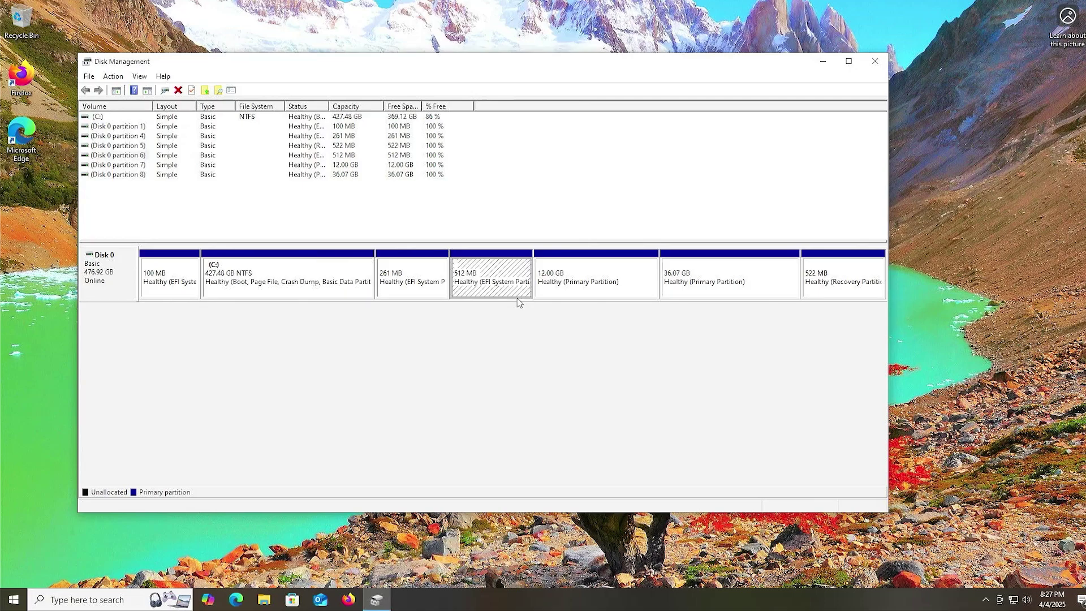
pyautogui.click(572, 297)
pyautogui.click(670, 292)
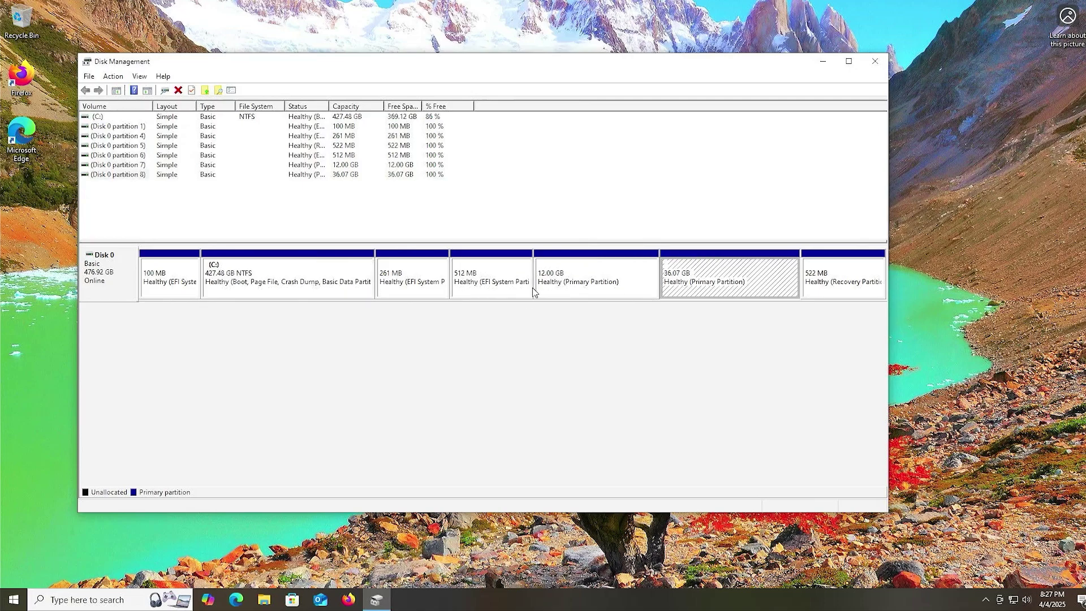
pyautogui.click(422, 295)
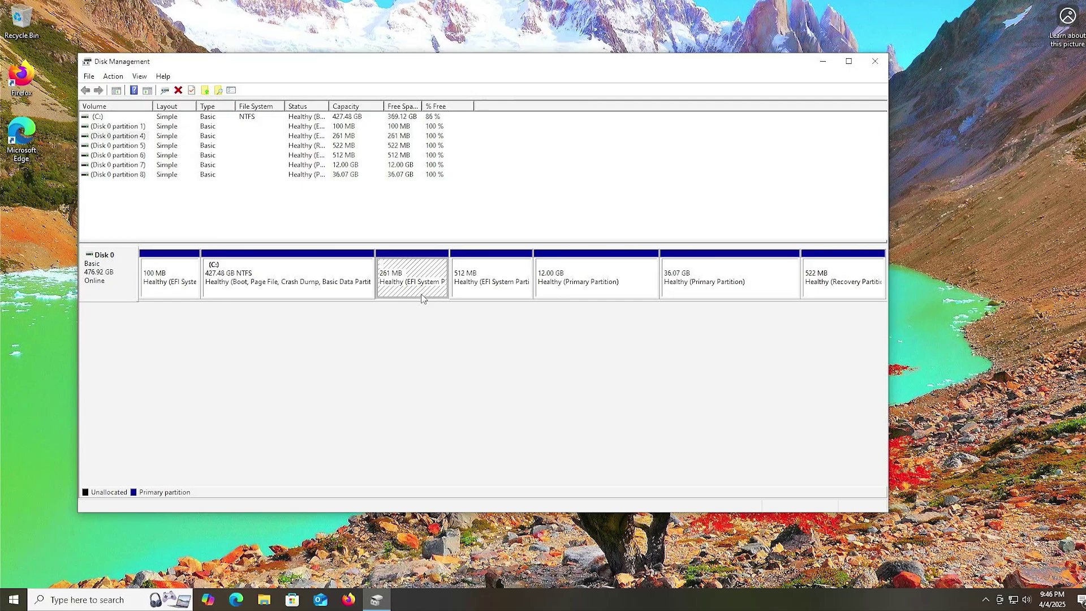